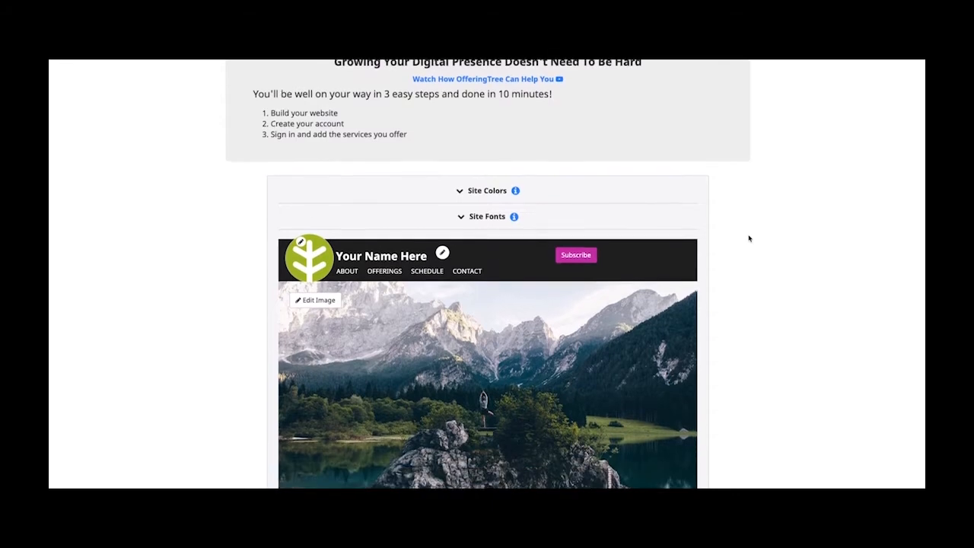
- Expand Site Colors and set the header background to white
{"action": "scroll", "coordinate": [749, 238], "scroll_direction": "down", "scroll_amount": 3}
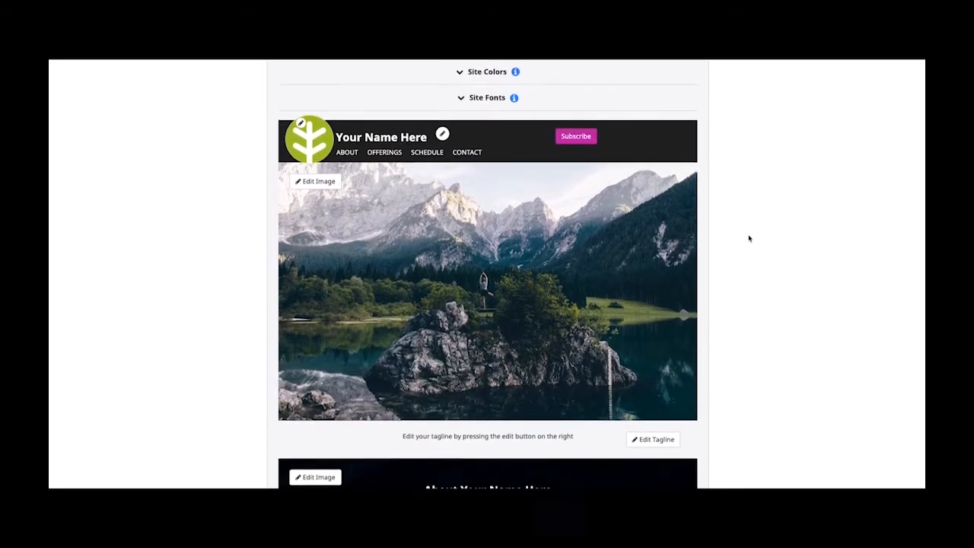
{"action": "scroll", "coordinate": [749, 239], "scroll_direction": "down", "scroll_amount": 3}
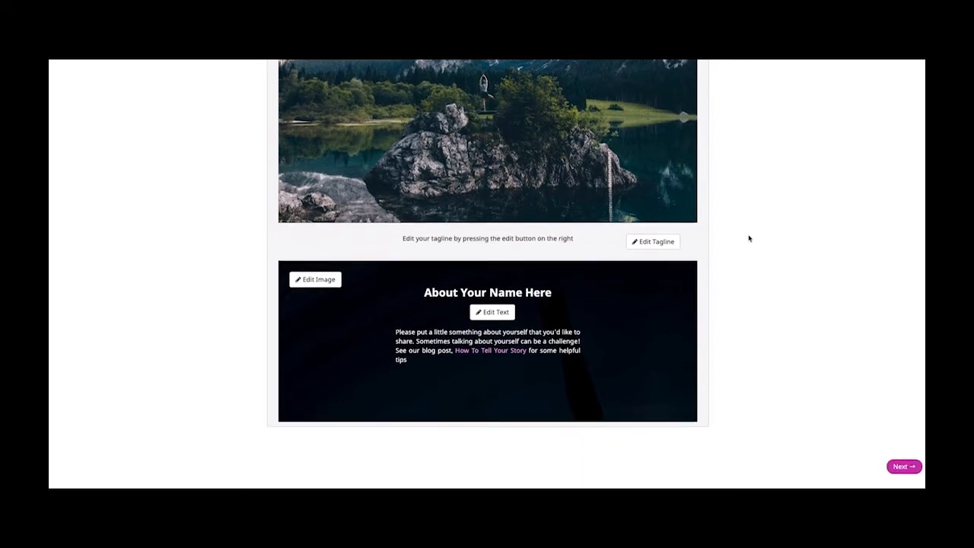
{"action": "scroll", "coordinate": [749, 239], "scroll_direction": "up", "scroll_amount": 3}
{"action": "scroll", "coordinate": [749, 238], "scroll_direction": "up", "scroll_amount": 5}
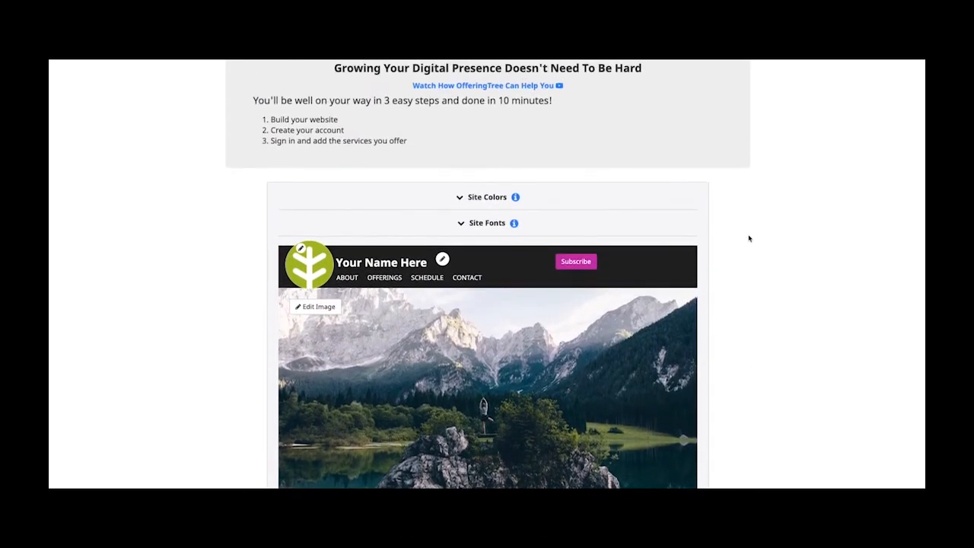
{"action": "left_click", "coordinate": [465, 198]}
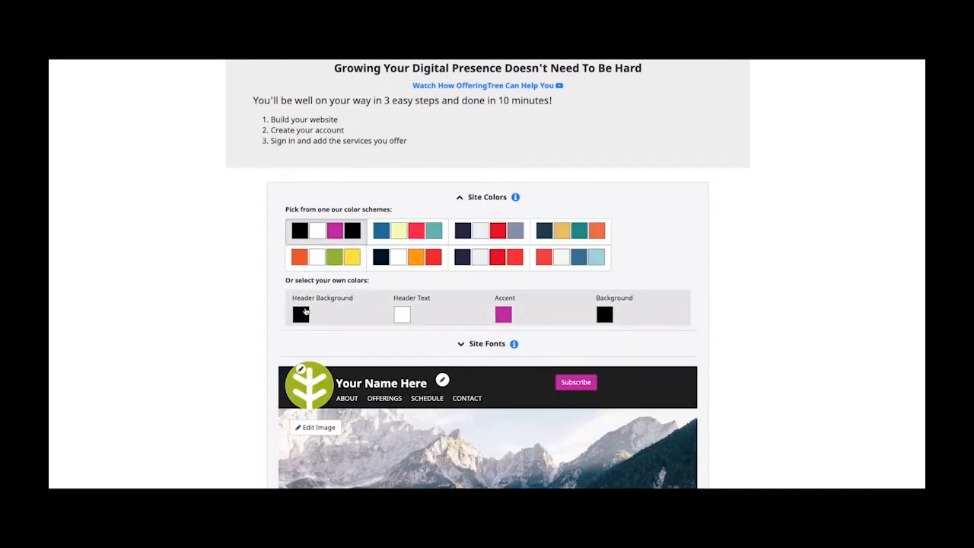
{"action": "left_click", "coordinate": [303, 314]}
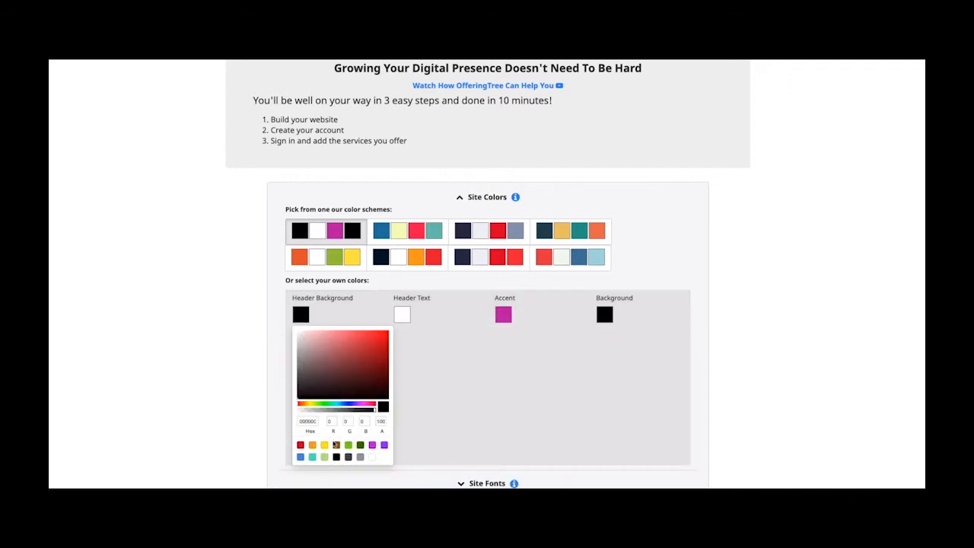
{"action": "left_click", "coordinate": [372, 457]}
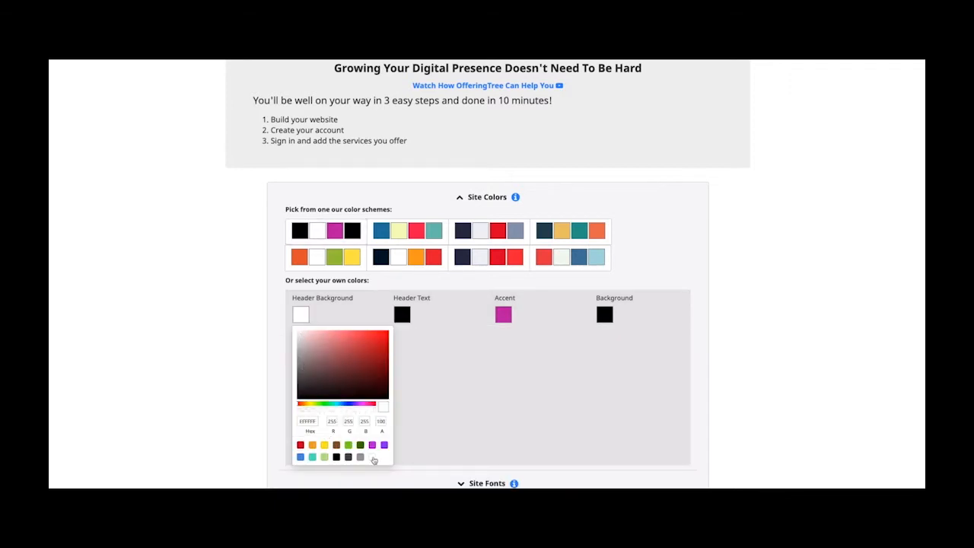
{"action": "left_click", "coordinate": [302, 315]}
- Set the header text colour to dark grey hex 4A4A4A
{"action": "scroll", "coordinate": [302, 315], "scroll_direction": "down", "scroll_amount": 3}
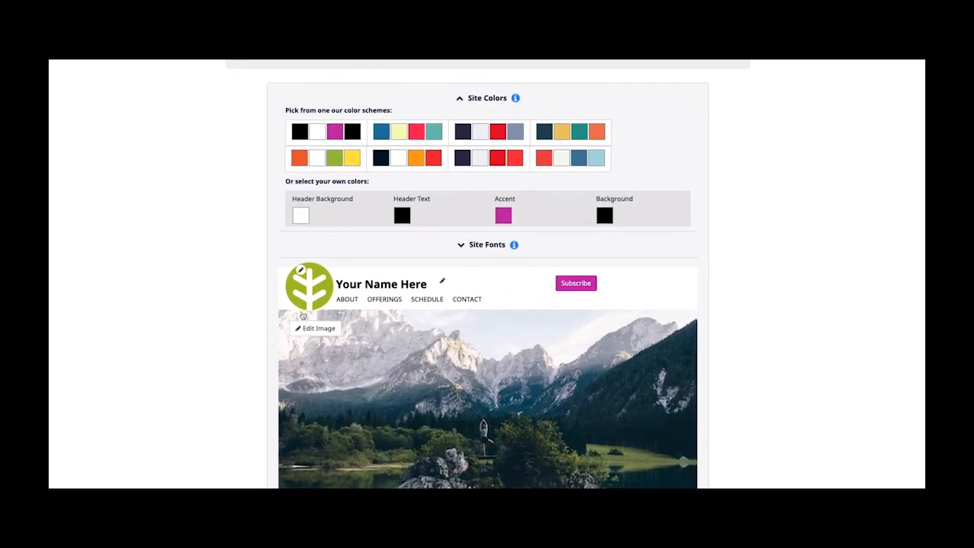
{"action": "scroll", "coordinate": [303, 315], "scroll_direction": "down", "scroll_amount": 1}
{"action": "left_click", "coordinate": [409, 218]}
{"action": "left_click", "coordinate": [405, 214]}
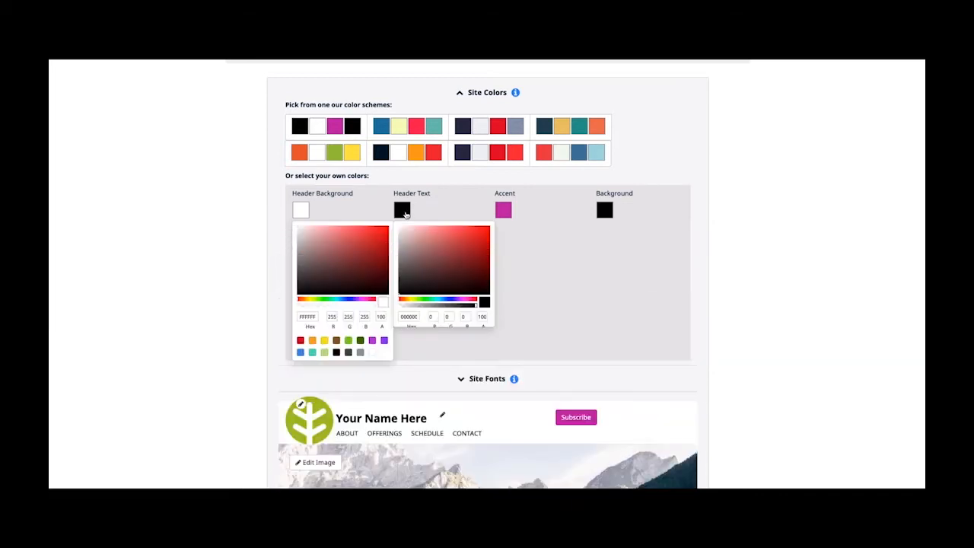
{"action": "double_click", "coordinate": [410, 317]}
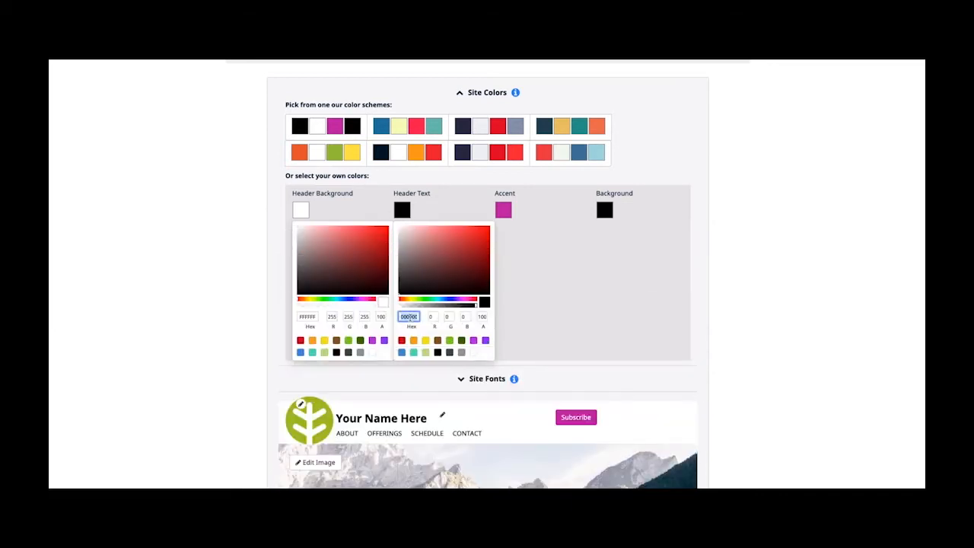
{"action": "type", "text": "4A4A4A"}
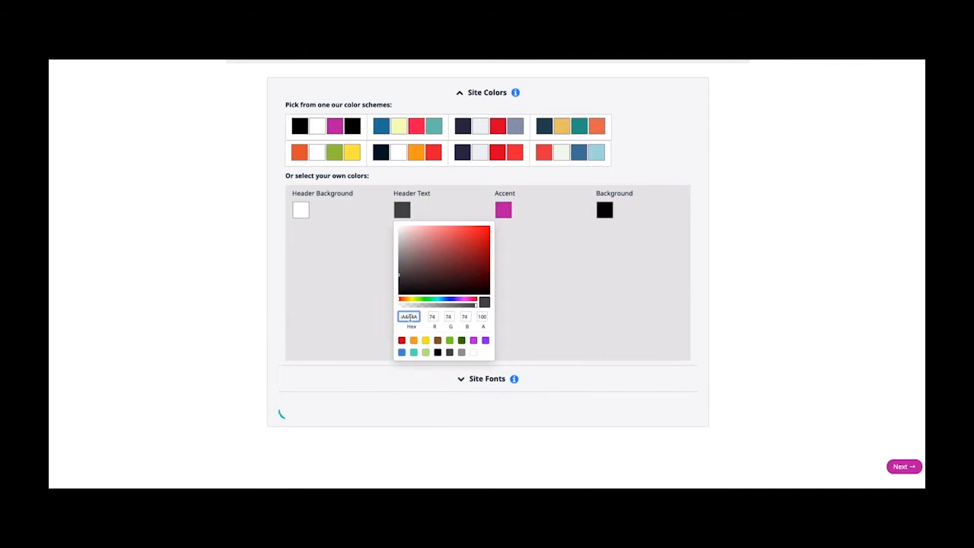
{"action": "left_click", "coordinate": [406, 214]}
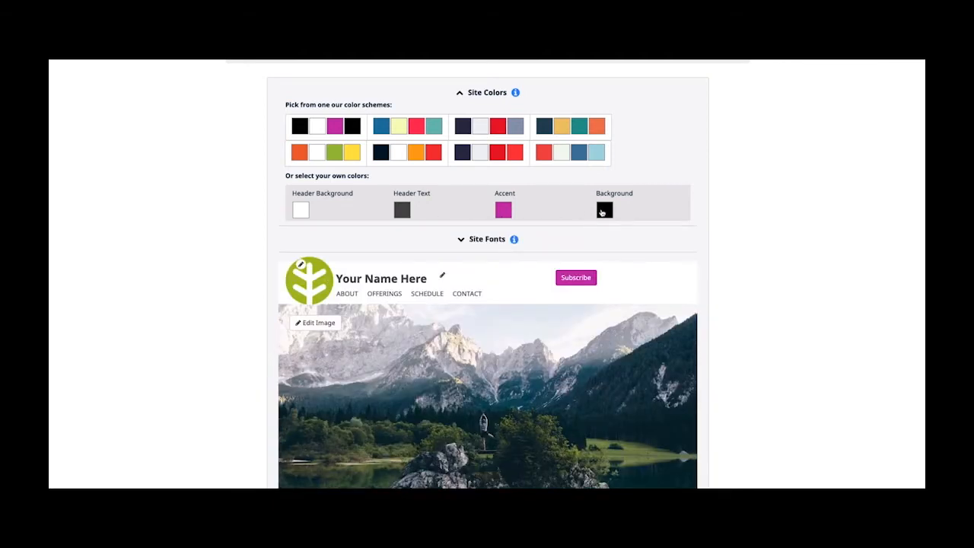
- Set the page background colour to dark grey 4A4A4A
{"action": "left_click", "coordinate": [603, 211]}
{"action": "double_click", "coordinate": [607, 316]}
{"action": "type", "text": "4A4A4A"}
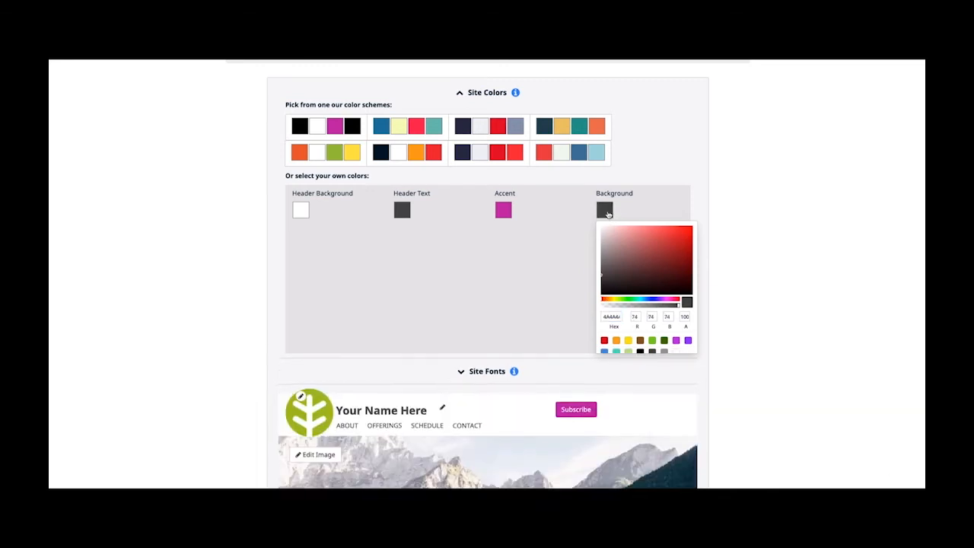
{"action": "left_click", "coordinate": [607, 214]}
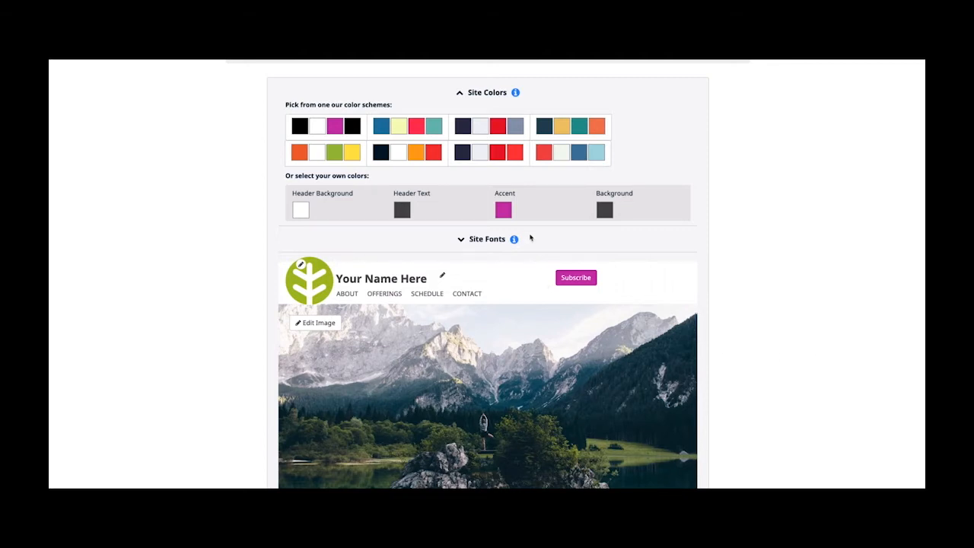
- Change the accent colour from magenta to light blue (RGB 177, 206, 240)
{"action": "left_click", "coordinate": [503, 211]}
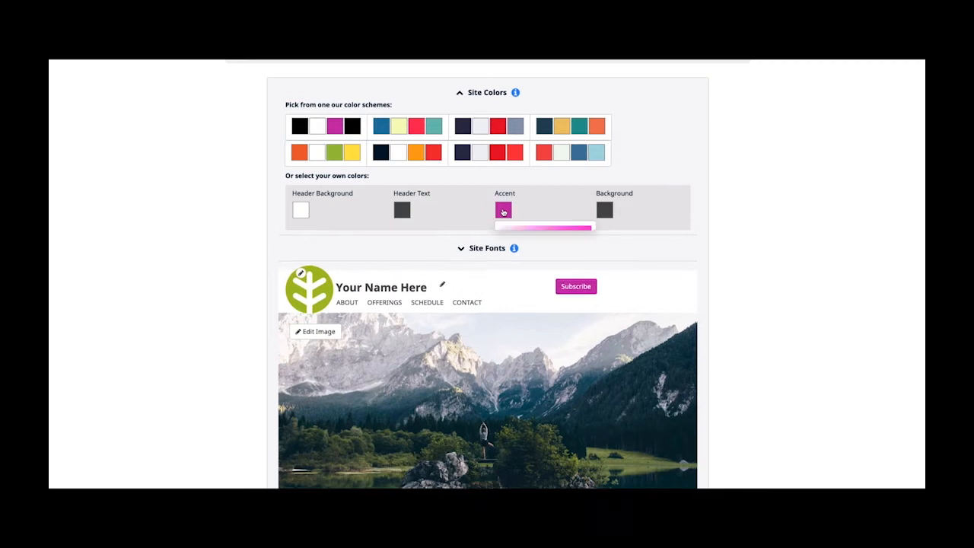
{"action": "double_click", "coordinate": [509, 317]}
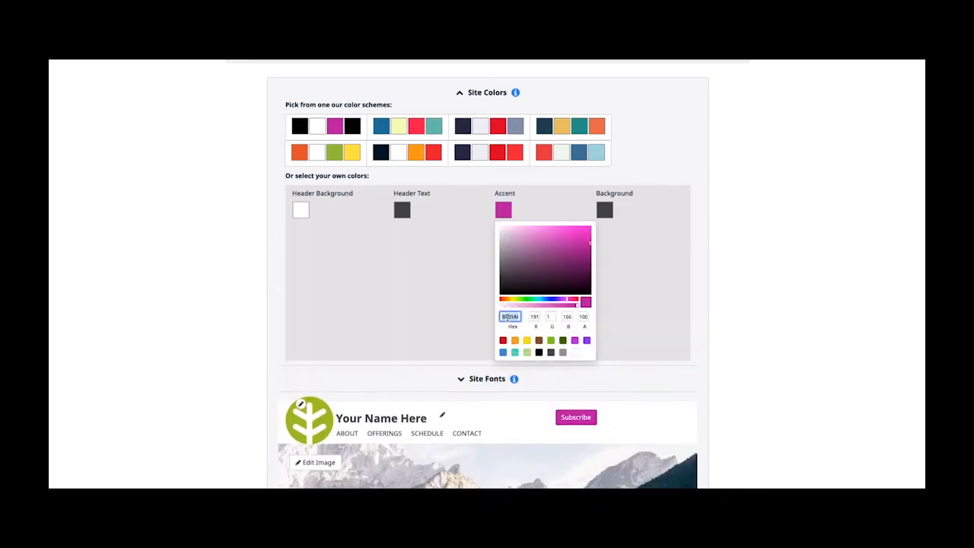
{"action": "type", "text": "D9E3EF"}
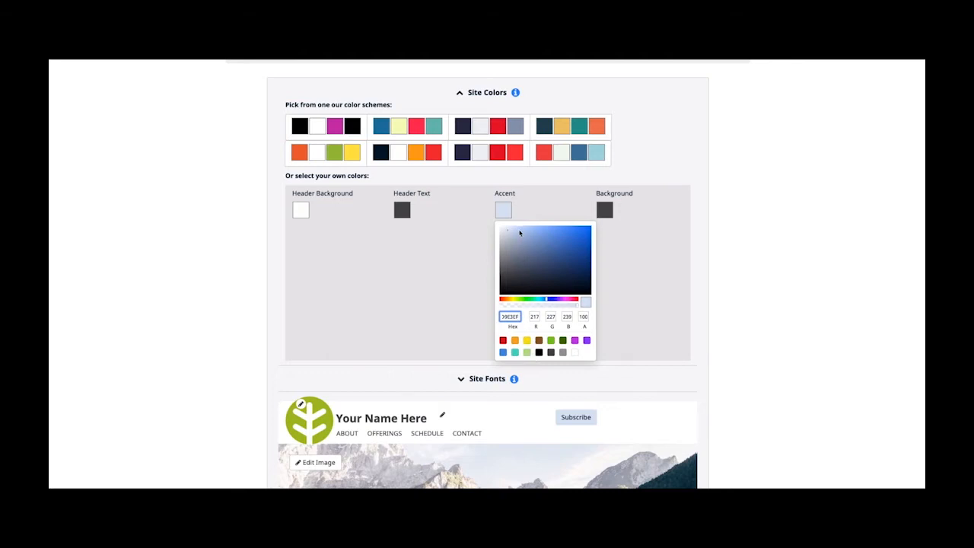
{"action": "left_click", "coordinate": [520, 233]}
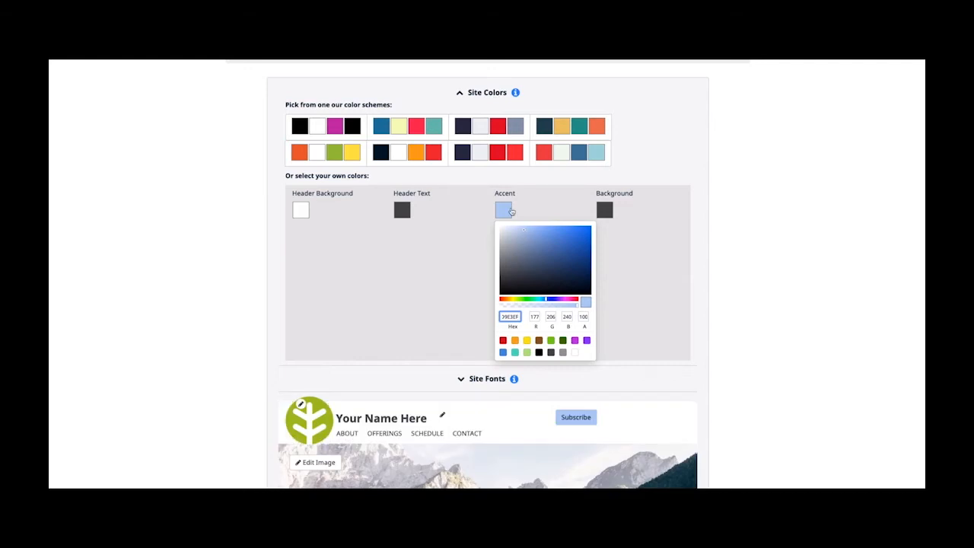
{"action": "left_click", "coordinate": [504, 208]}
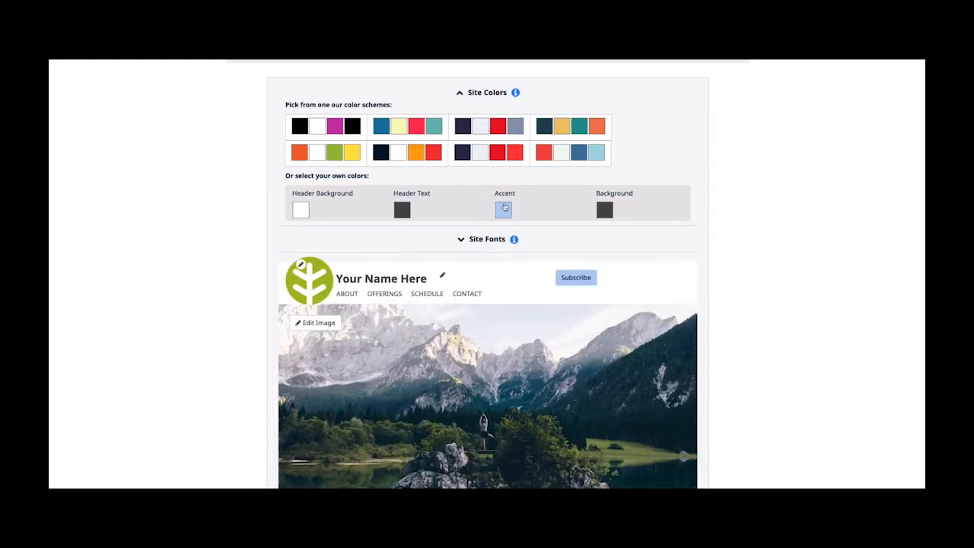
- Collapse Site Colors and set the header font to Open Sans
{"action": "scroll", "coordinate": [507, 264], "scroll_direction": "down", "scroll_amount": 4}
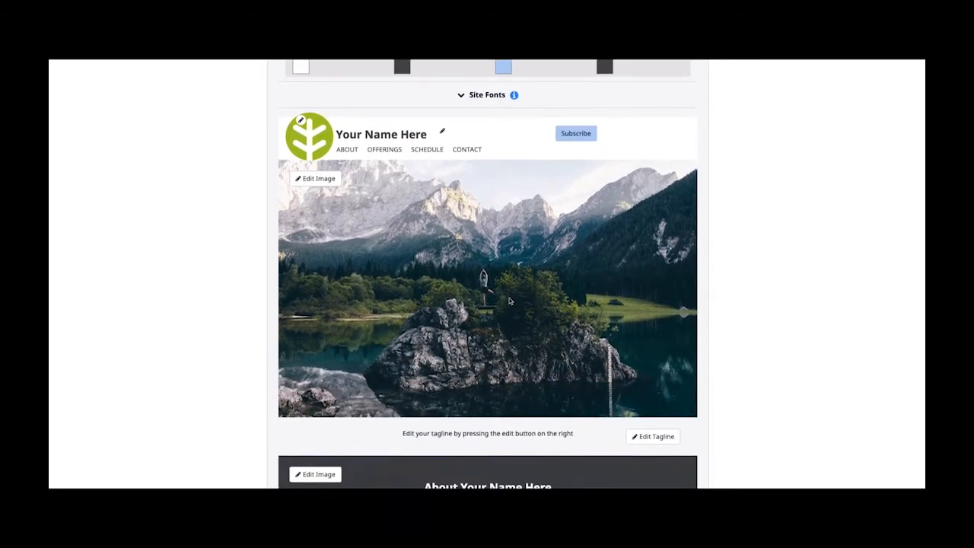
{"action": "scroll", "coordinate": [511, 300], "scroll_direction": "down", "scroll_amount": 2}
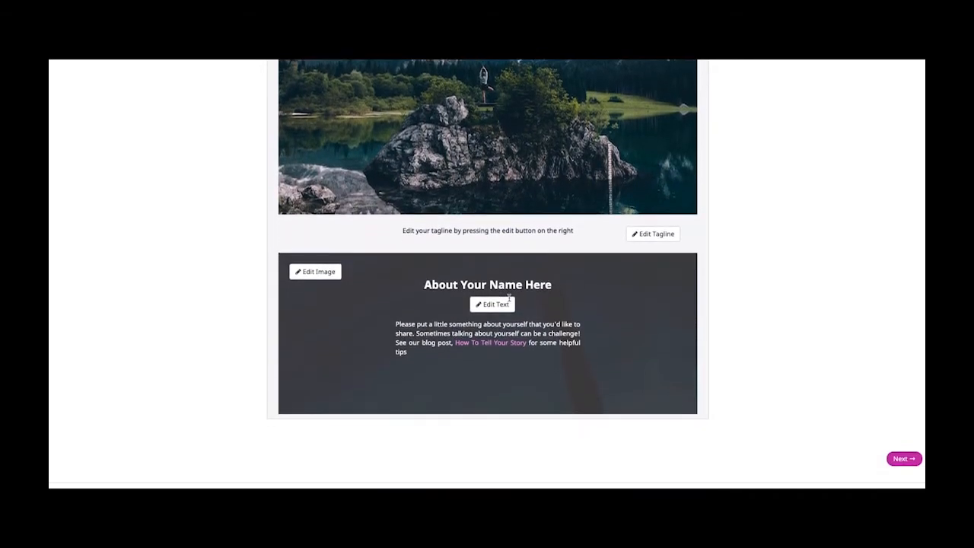
{"action": "scroll", "coordinate": [509, 297], "scroll_direction": "up", "scroll_amount": 3}
{"action": "scroll", "coordinate": [509, 298], "scroll_direction": "up", "scroll_amount": 3}
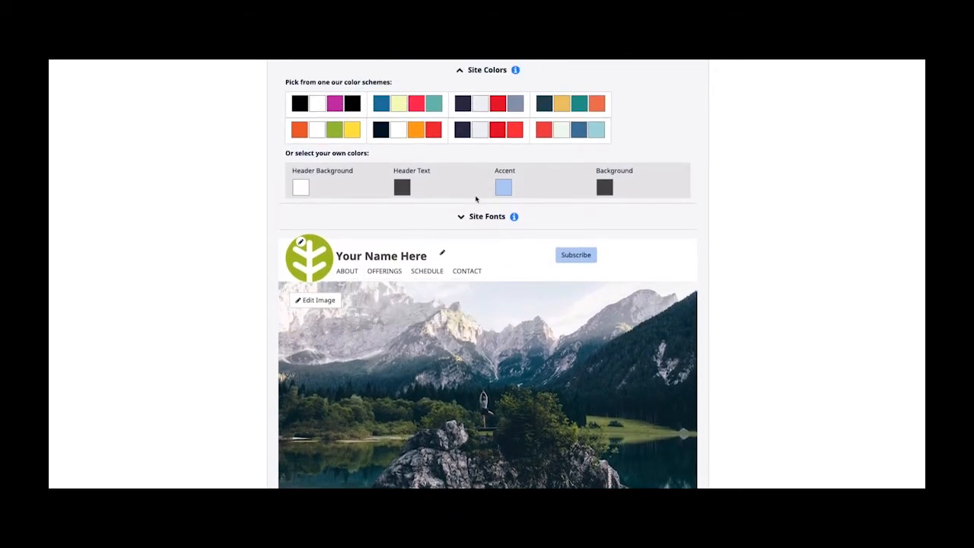
{"action": "scroll", "coordinate": [476, 195], "scroll_direction": "up", "scroll_amount": 1}
{"action": "left_click", "coordinate": [460, 101]}
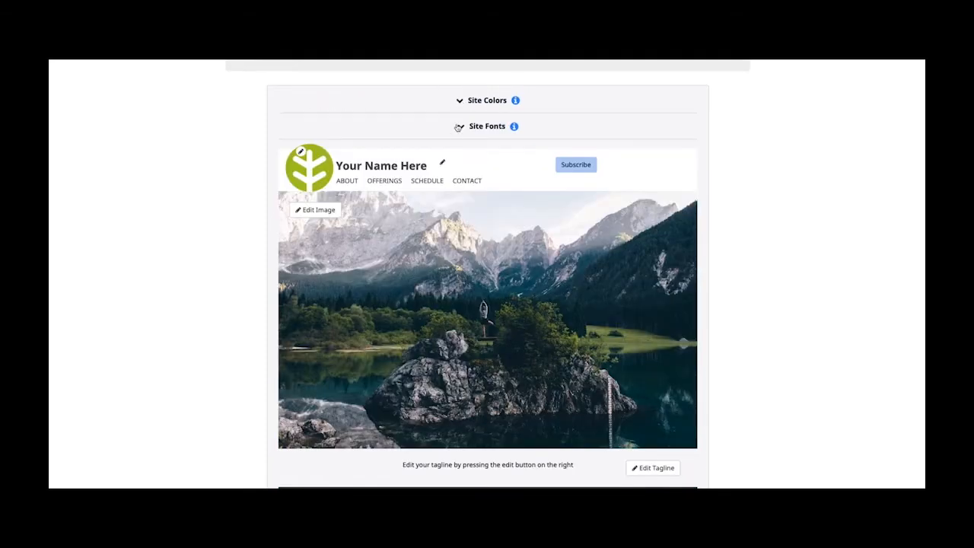
{"action": "left_click", "coordinate": [461, 127]}
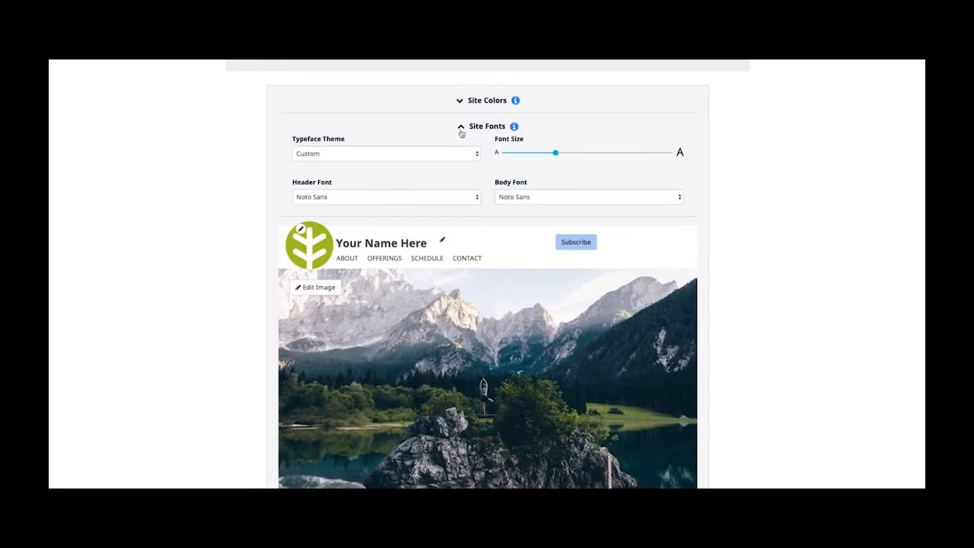
{"action": "left_click", "coordinate": [414, 200]}
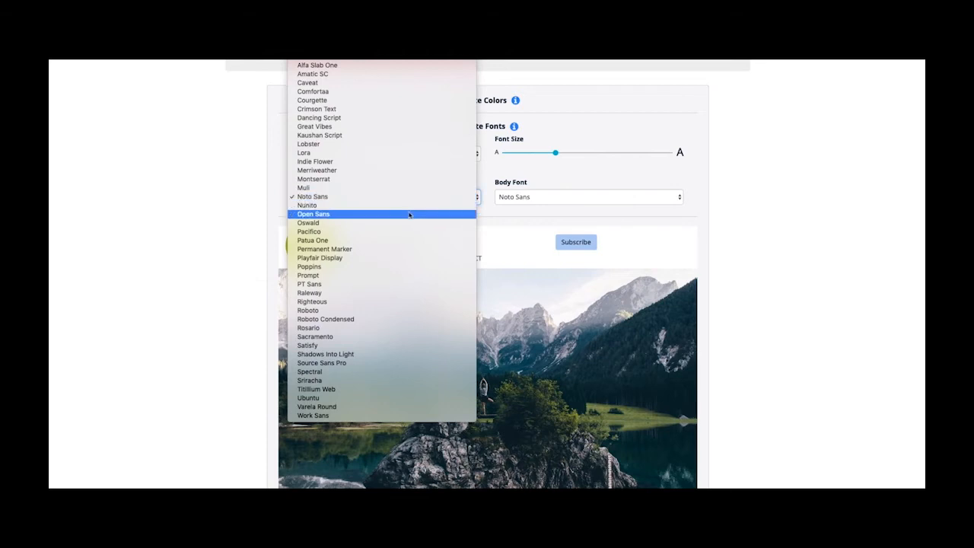
{"action": "left_click", "coordinate": [409, 216]}
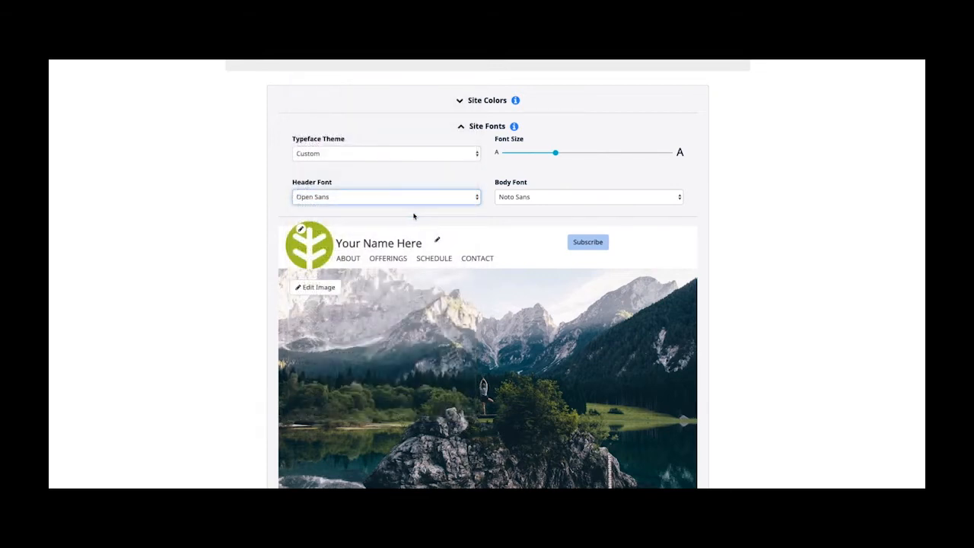
- Set the body font to Open Sans and collapse Site Fonts
{"action": "scroll", "coordinate": [446, 277], "scroll_direction": "down", "scroll_amount": 3}
{"action": "scroll", "coordinate": [445, 277], "scroll_direction": "up", "scroll_amount": 1}
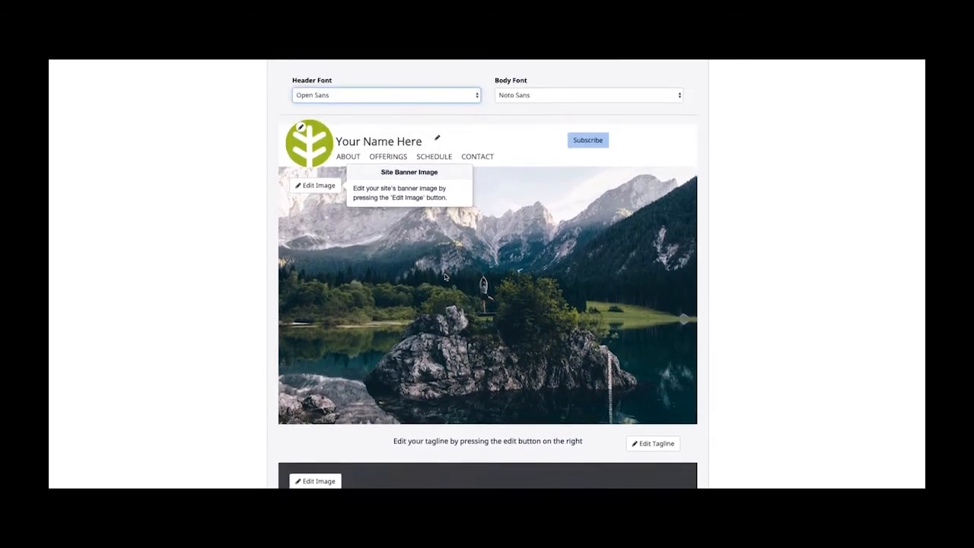
{"action": "scroll", "coordinate": [446, 277], "scroll_direction": "up", "scroll_amount": 1}
{"action": "left_click", "coordinate": [528, 166]}
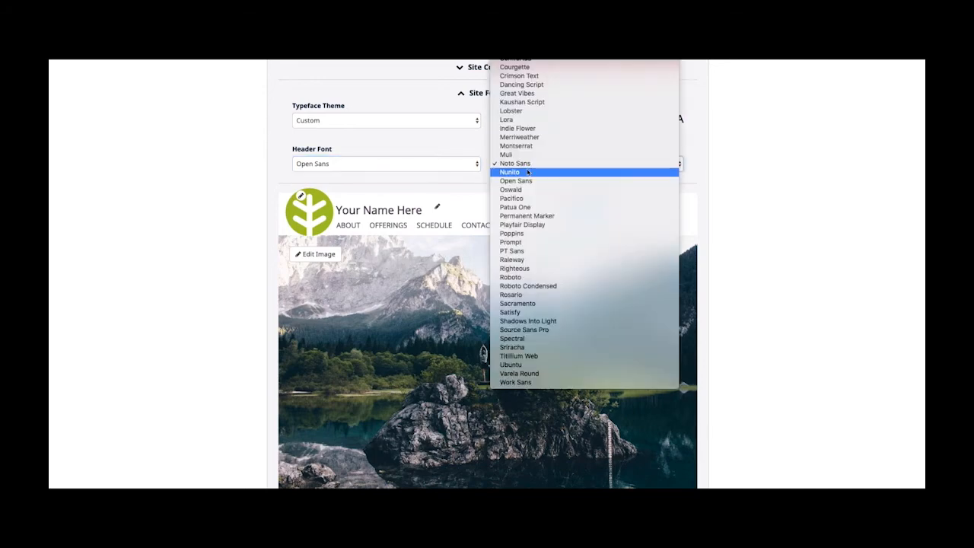
{"action": "left_click", "coordinate": [527, 181]}
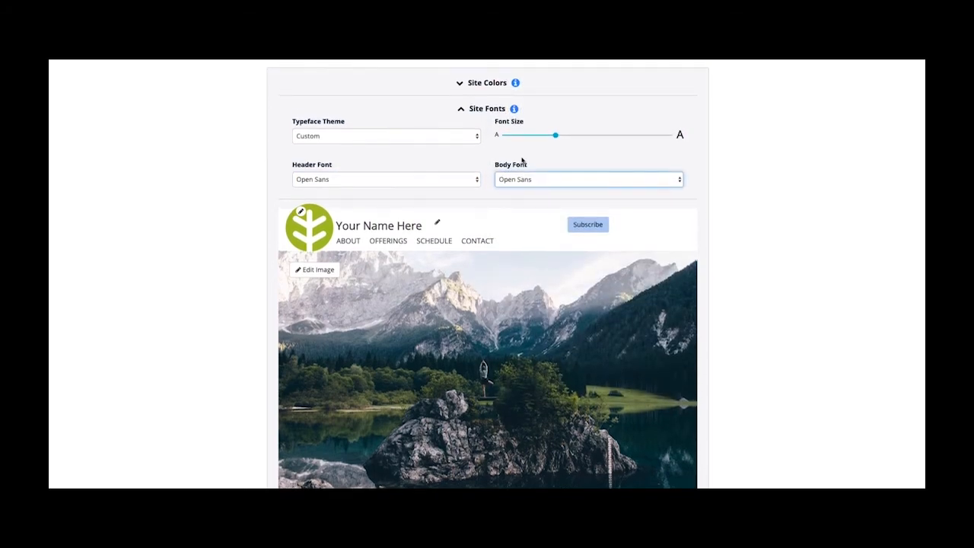
{"action": "left_click", "coordinate": [463, 109]}
{"action": "scroll", "coordinate": [487, 221], "scroll_direction": "down", "scroll_amount": 1}
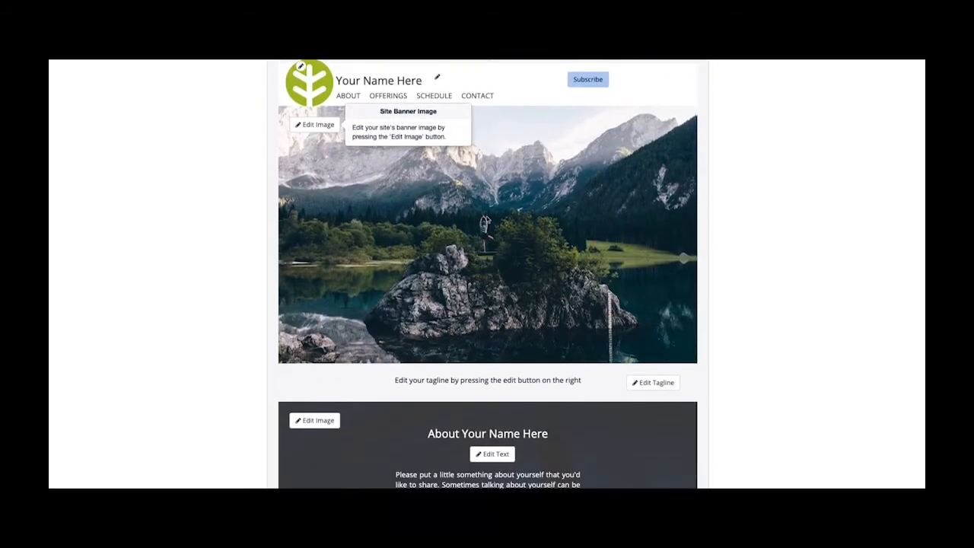
{"action": "scroll", "coordinate": [487, 220], "scroll_direction": "down", "scroll_amount": 2}
{"action": "scroll", "coordinate": [487, 220], "scroll_direction": "up", "scroll_amount": 3}
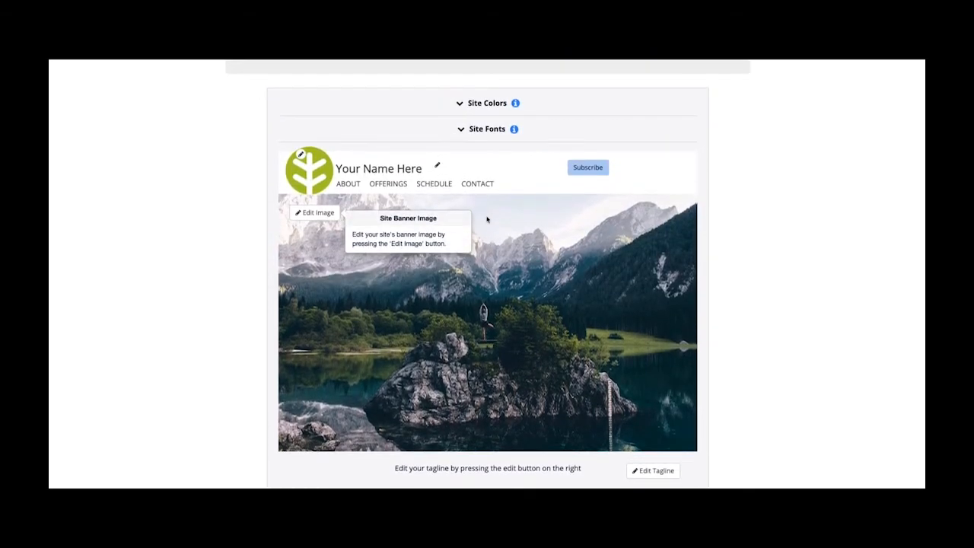
- Rename the site title from 'Your Name Here' to 'Katy's Yoga' and open the logo editor
{"action": "left_click", "coordinate": [438, 166]}
{"action": "triple_click", "coordinate": [441, 133]}
{"action": "type", "text": "Katy's Yoga"}
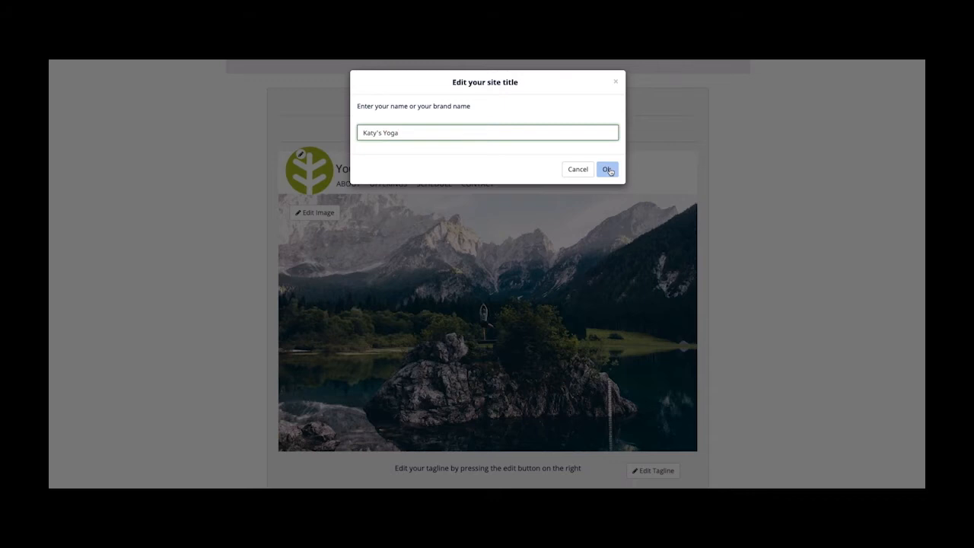
{"action": "left_click", "coordinate": [608, 169]}
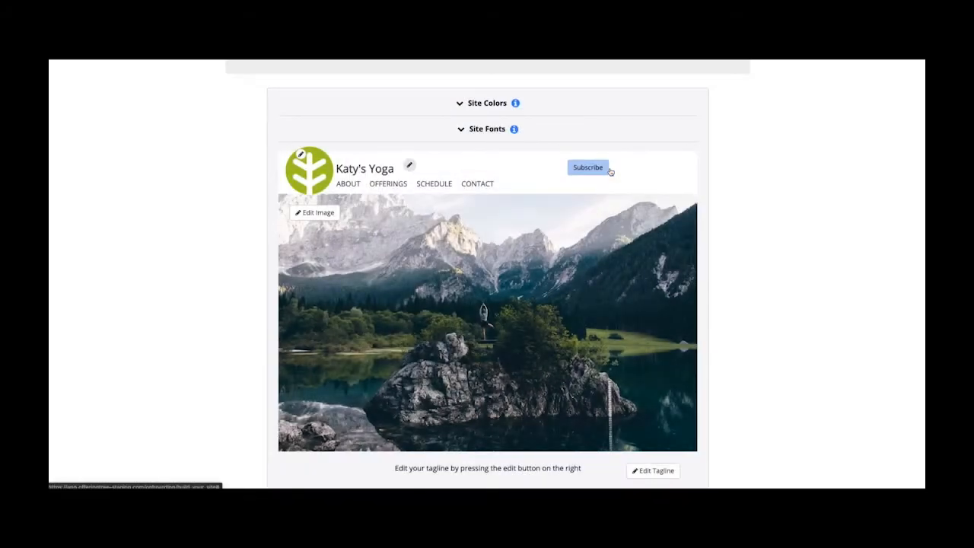
{"action": "left_click", "coordinate": [301, 154]}
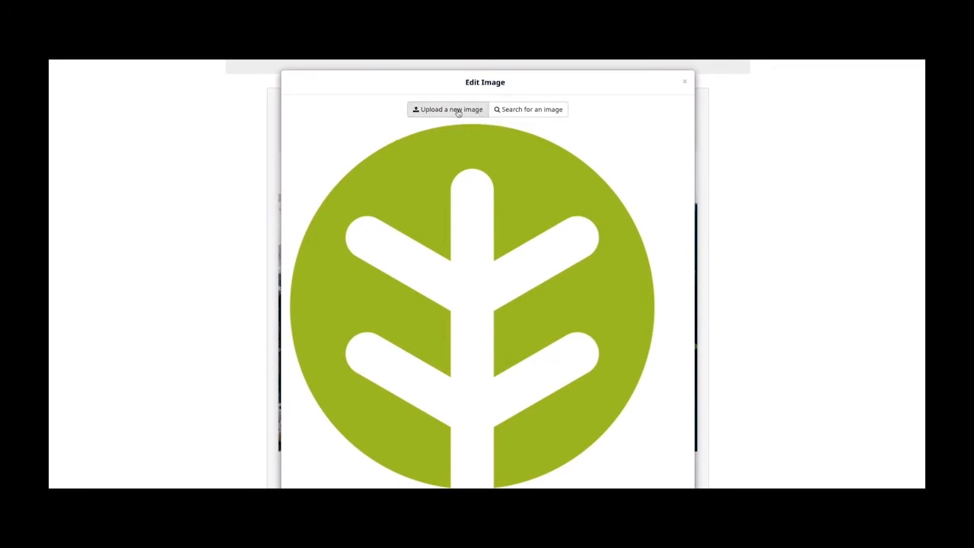
- Upload the restorative_yoga_2 photo as the round site logo and save it
{"action": "left_click", "coordinate": [459, 112]}
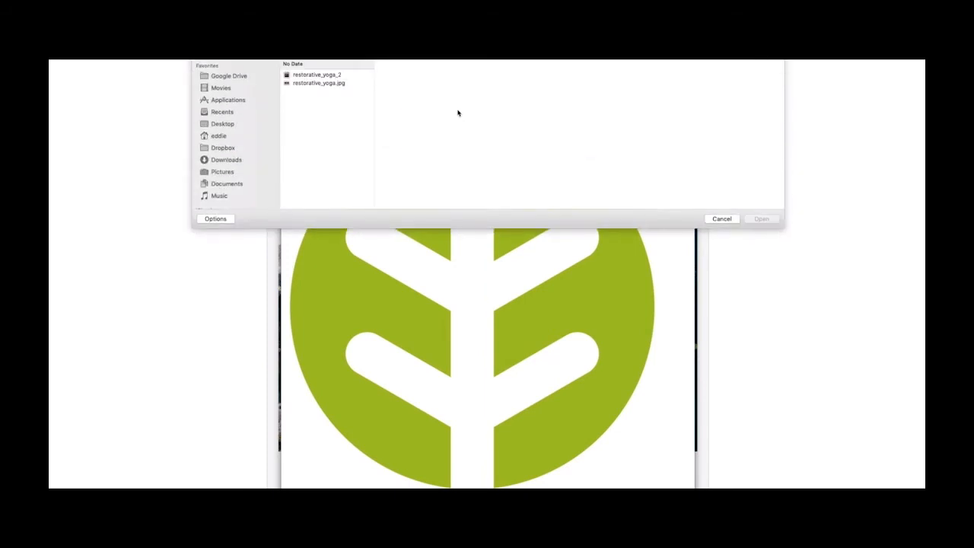
{"action": "left_click", "coordinate": [330, 76]}
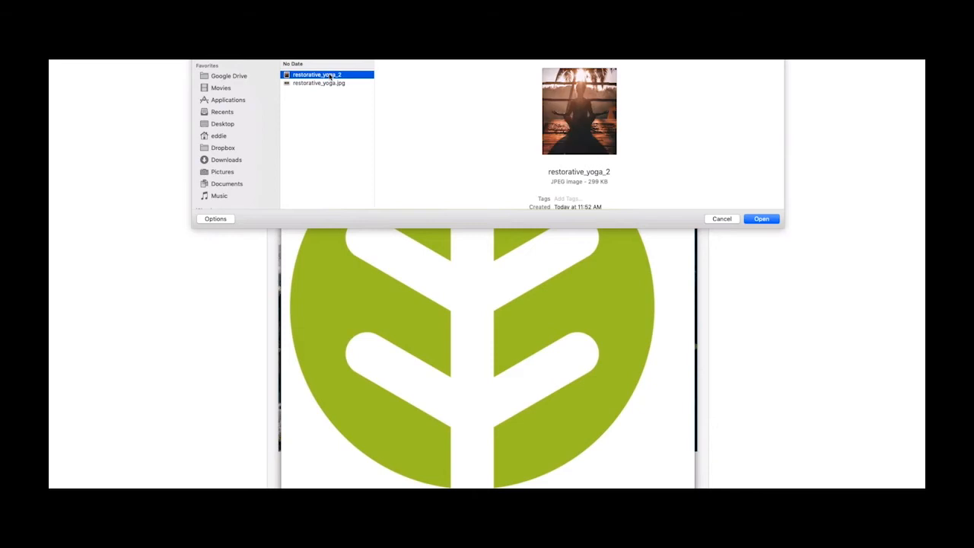
{"action": "left_click", "coordinate": [777, 219]}
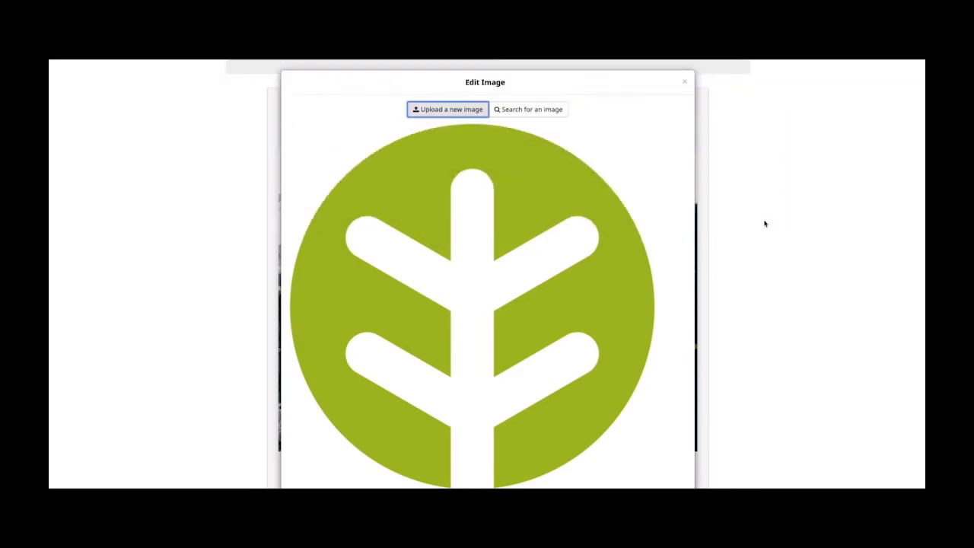
{"action": "scroll", "coordinate": [749, 229], "scroll_direction": "down", "scroll_amount": 3}
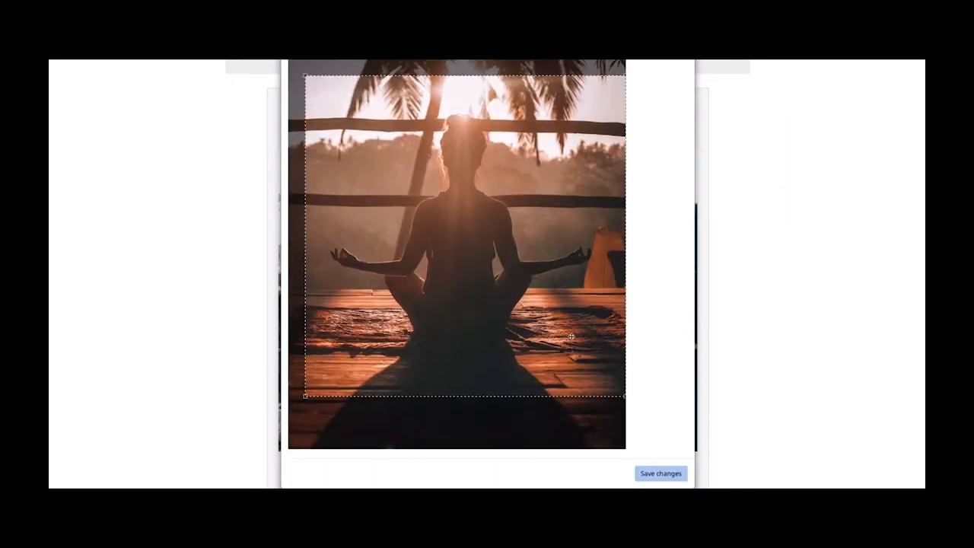
{"action": "left_click", "coordinate": [662, 462]}
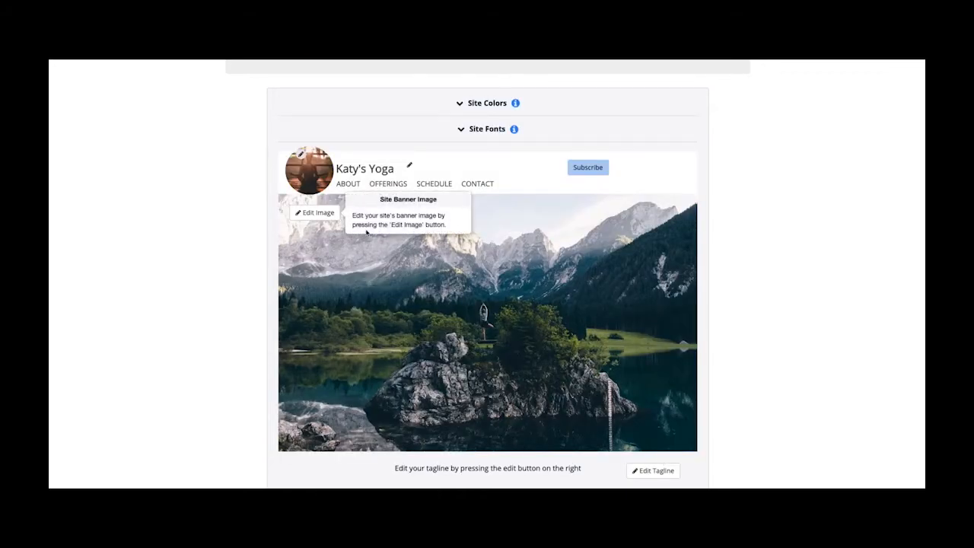
- Replace the banner with the stock sunset tree-pose photo, keeping 'Scroll the image' style
{"action": "left_click", "coordinate": [315, 212]}
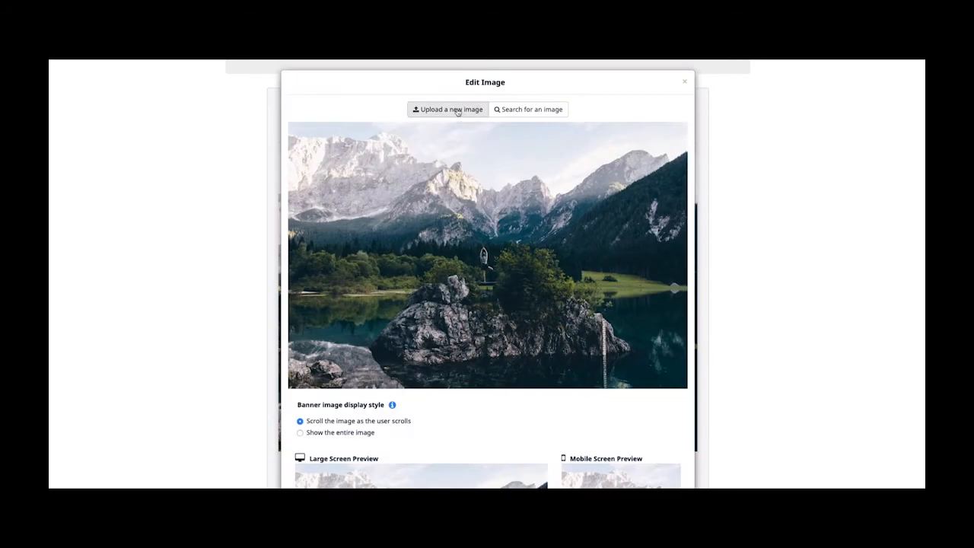
{"action": "left_click", "coordinate": [528, 108]}
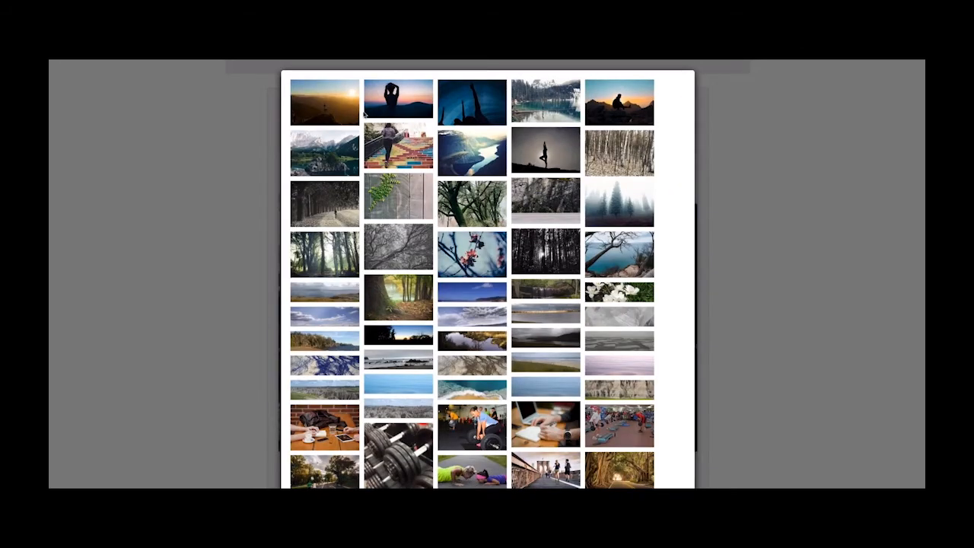
{"action": "left_click", "coordinate": [336, 113]}
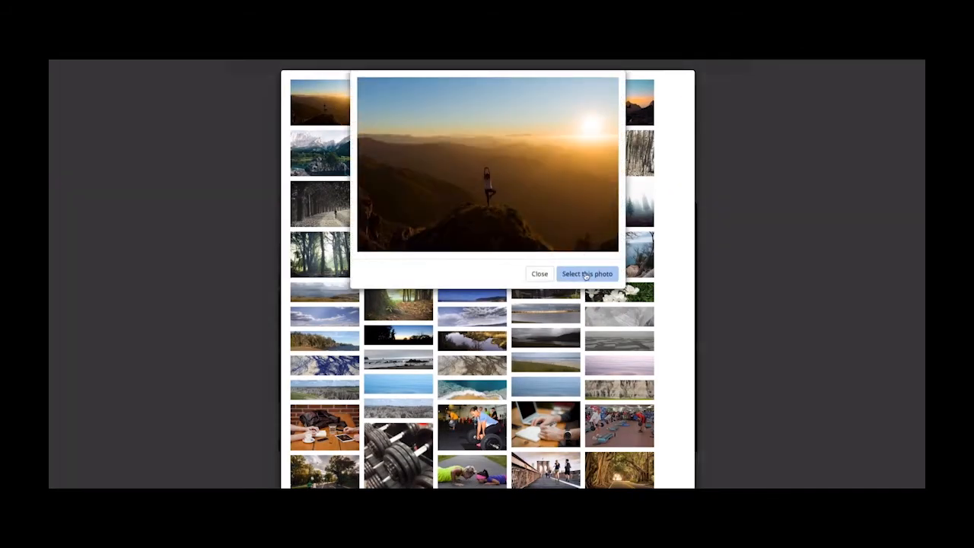
{"action": "left_click", "coordinate": [585, 274]}
{"action": "left_click_drag", "start_coordinate": [577, 303], "coordinate": [577, 330]}
{"action": "scroll", "coordinate": [577, 330], "scroll_direction": "down", "scroll_amount": 5}
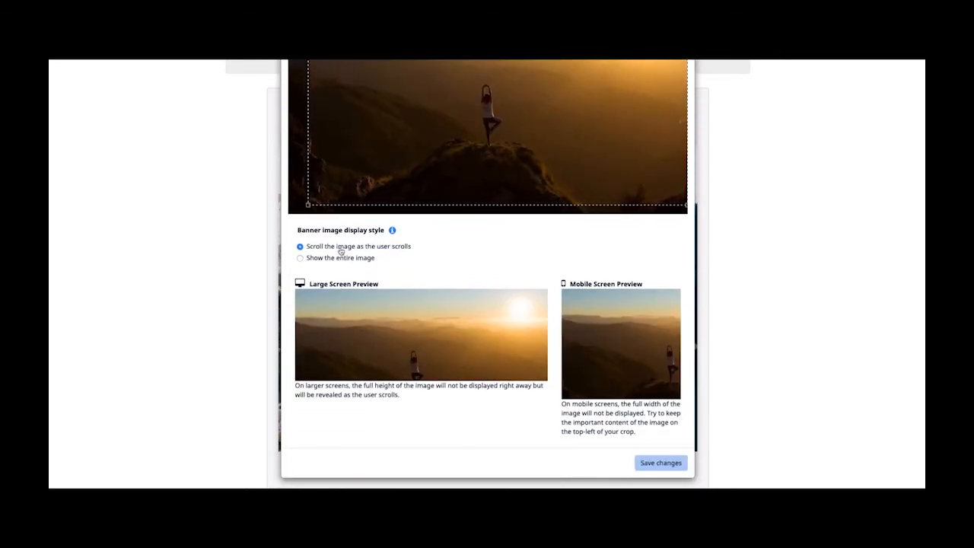
{"action": "left_click", "coordinate": [302, 259]}
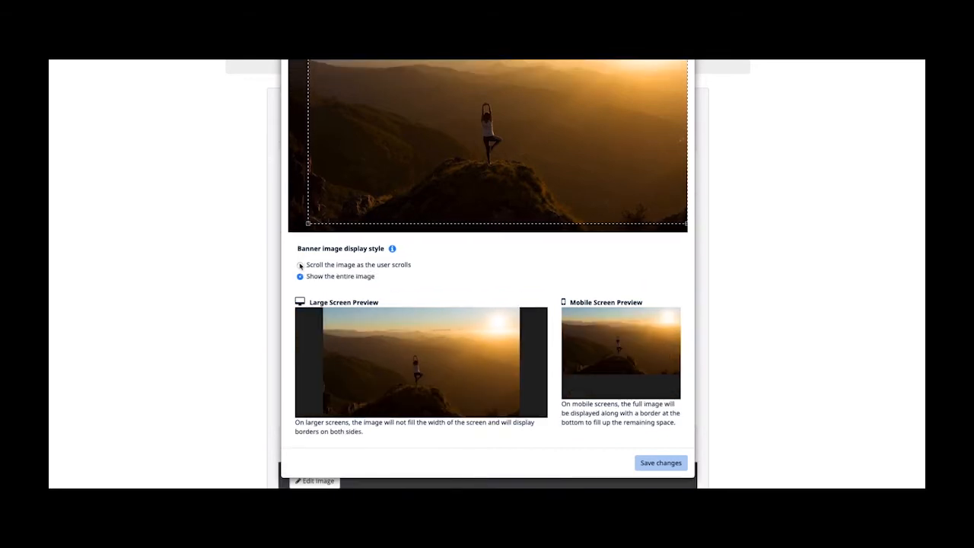
{"action": "left_click", "coordinate": [300, 265]}
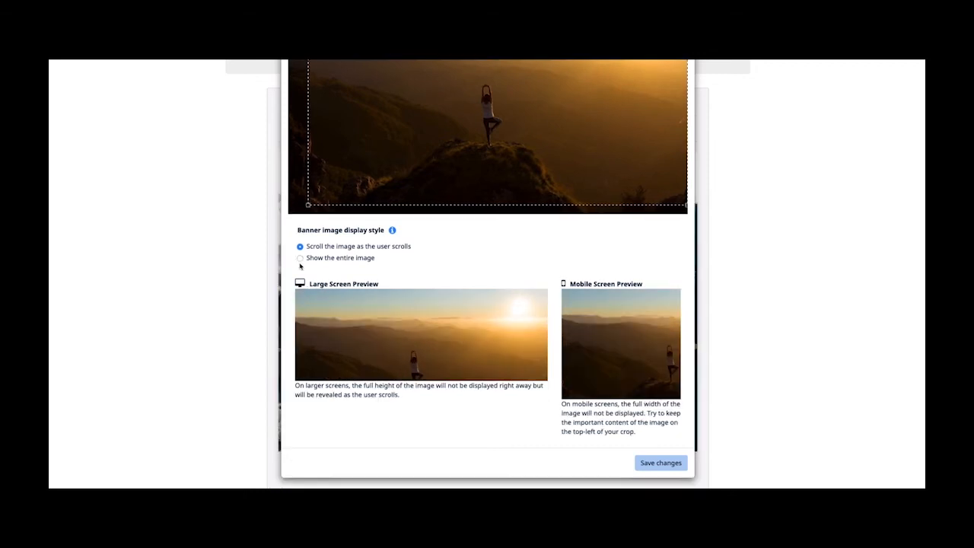
{"action": "left_click", "coordinate": [650, 464]}
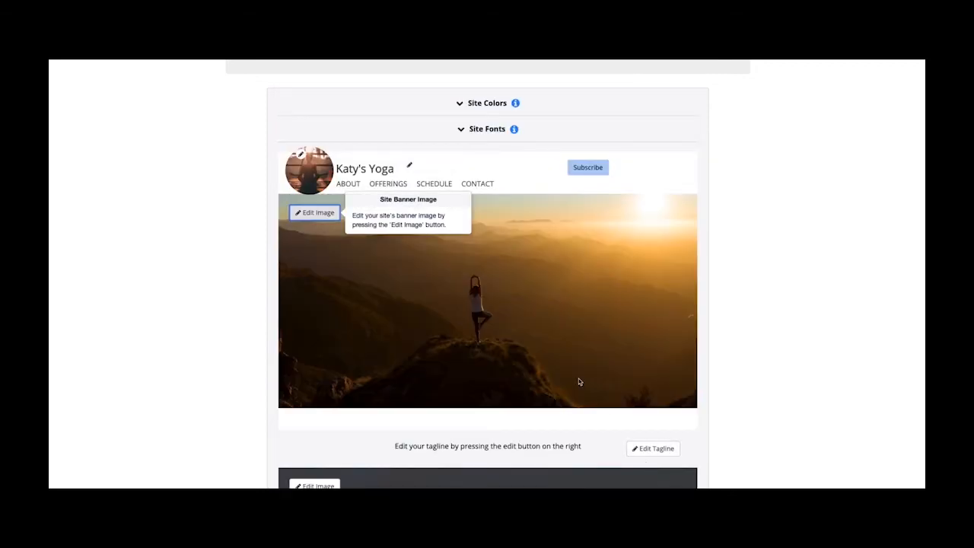
- Replace the placeholder tagline with text about this OfferingTree website, ending 'All of the classes are for illustration purposes only :)'
{"action": "scroll", "coordinate": [579, 382], "scroll_direction": "down", "scroll_amount": 3}
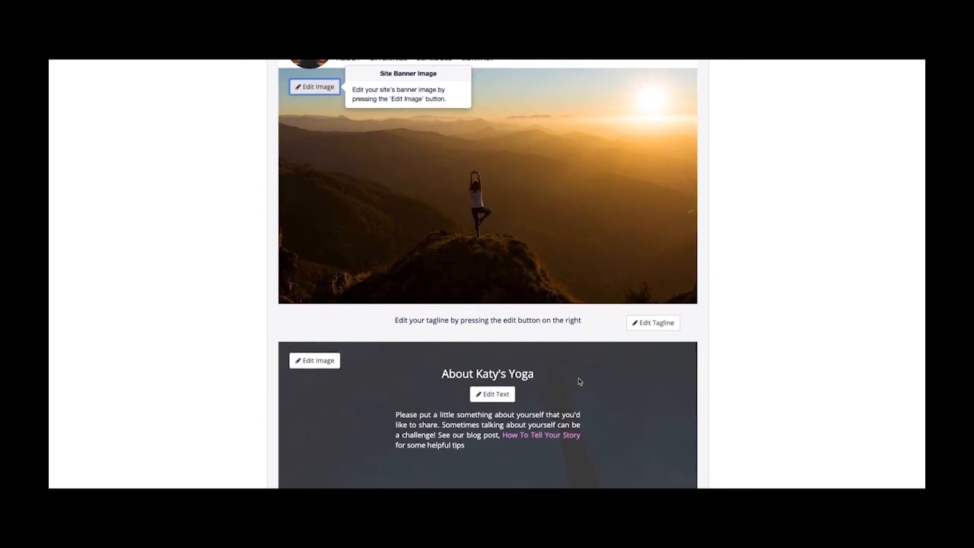
{"action": "left_click", "coordinate": [657, 322]}
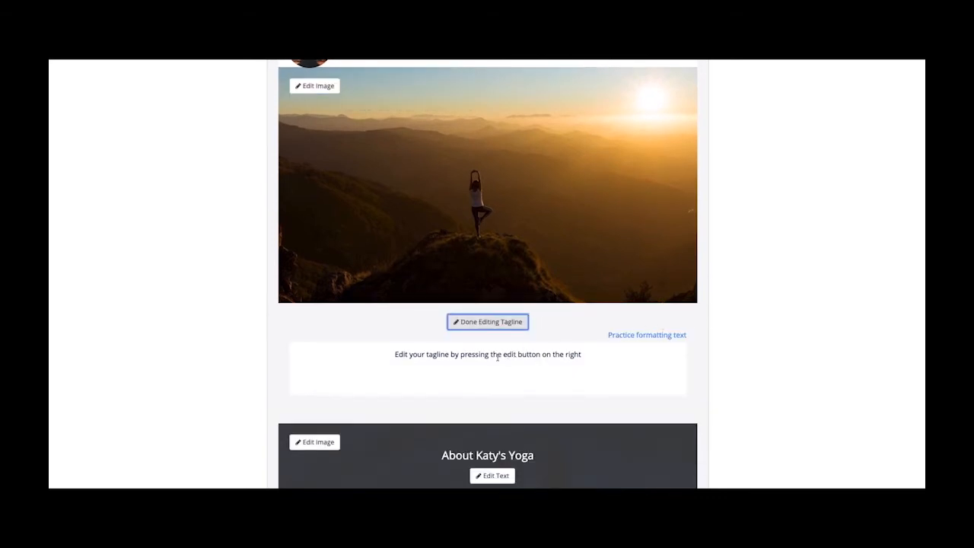
{"action": "triple_click", "coordinate": [498, 357]}
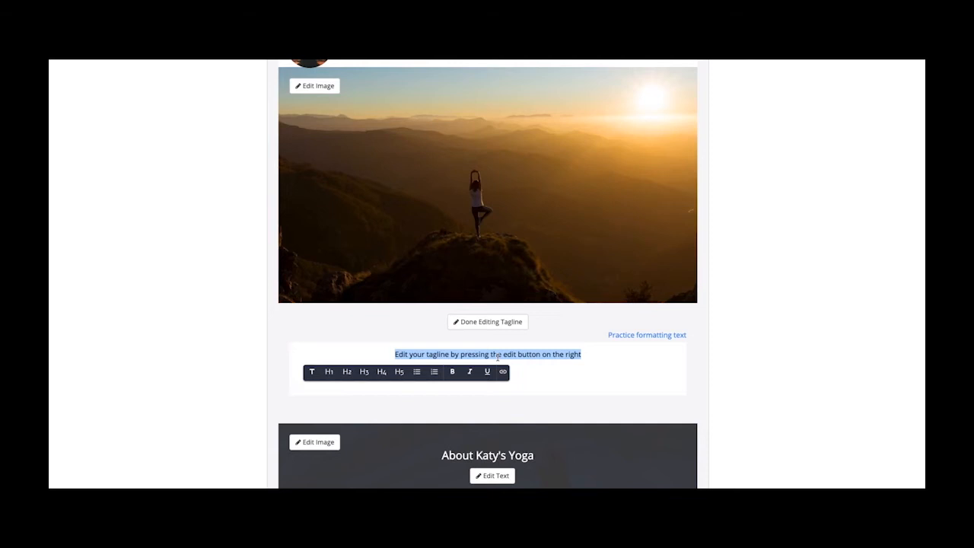
{"action": "type", "text": "This is a sample"}
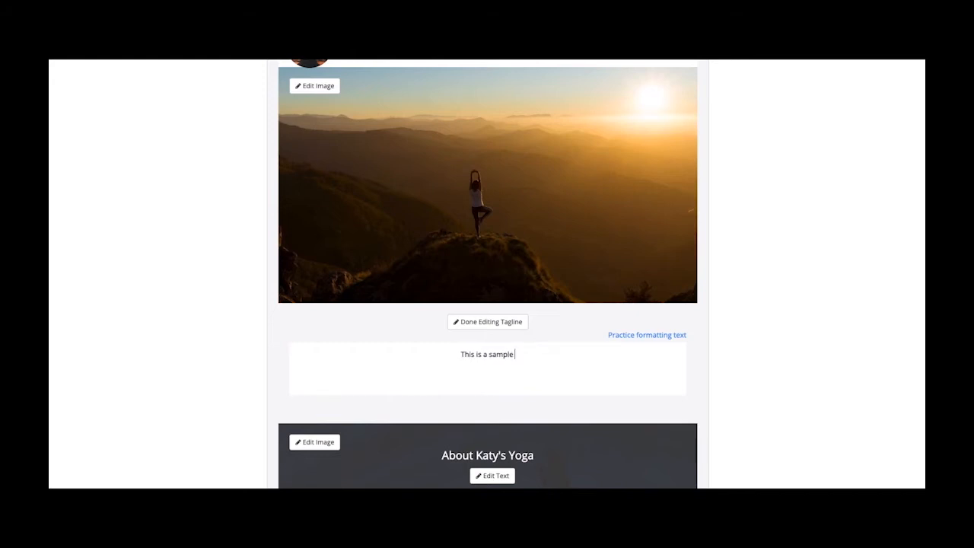
{"action": "type", "text": "OfferingTree website. You can build your own in just a few min"}
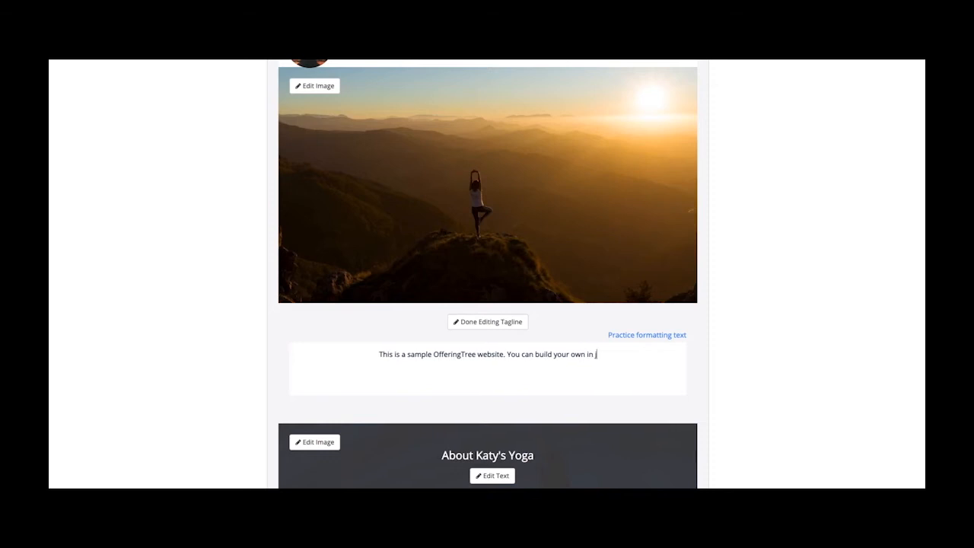
{"action": "type", "text": "utes!"}
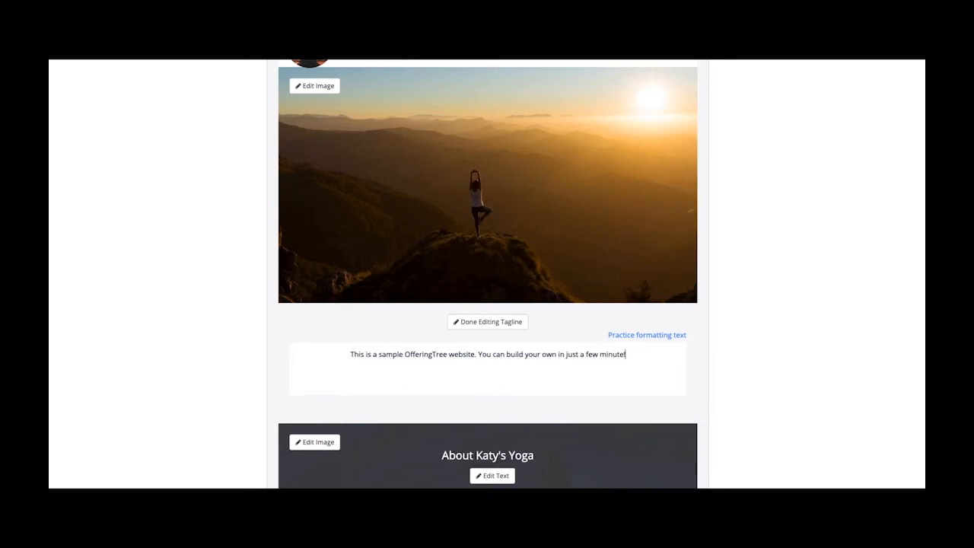
{"action": "type", "text": " All of the classes"}
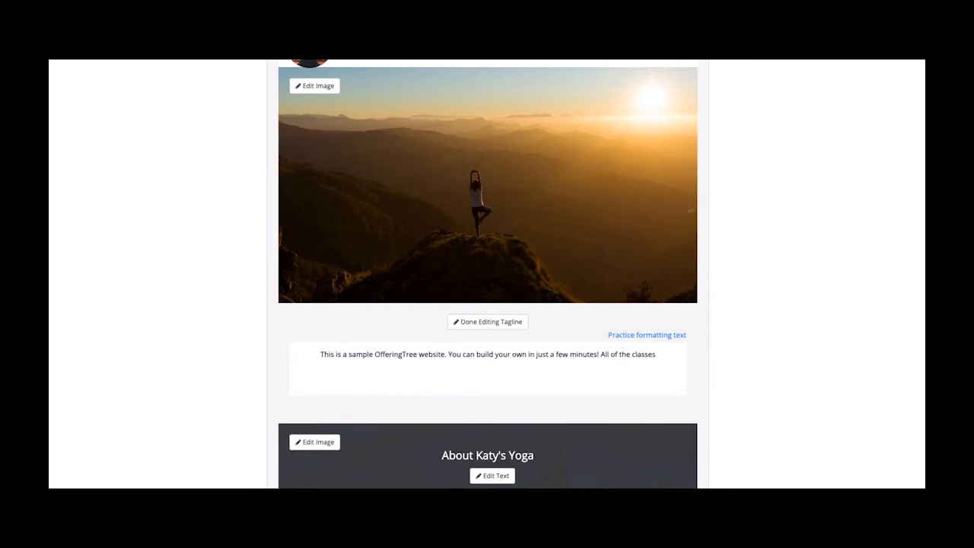
{"action": "type", "text": " are for illustration"}
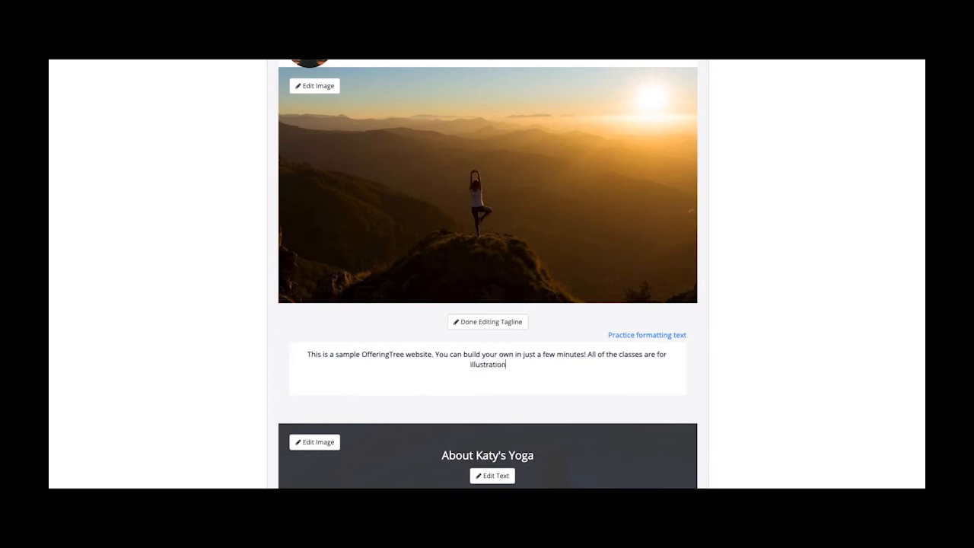
{"action": "type", "text": " purposes only :"}
{"action": "left_click", "coordinate": [478, 329]}
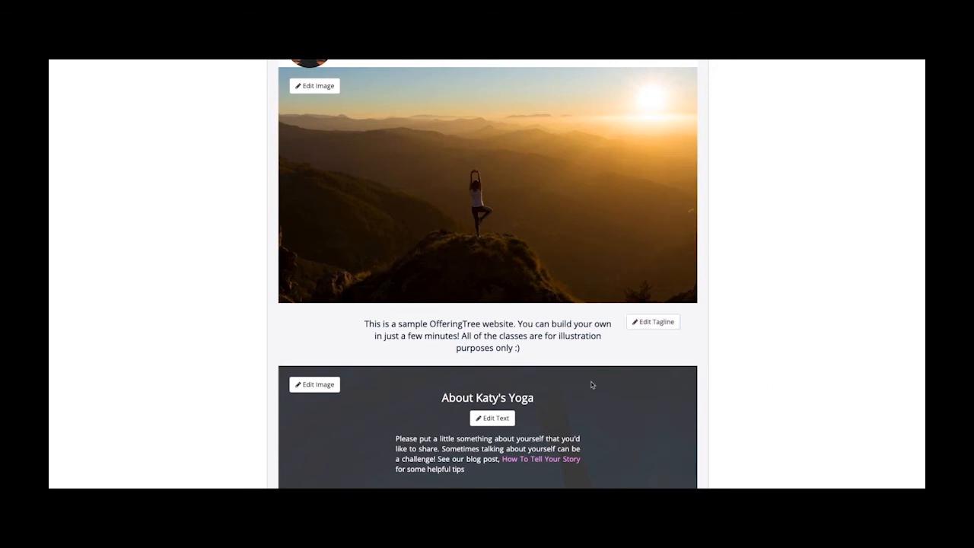
{"action": "scroll", "coordinate": [593, 386], "scroll_direction": "down", "scroll_amount": 1}
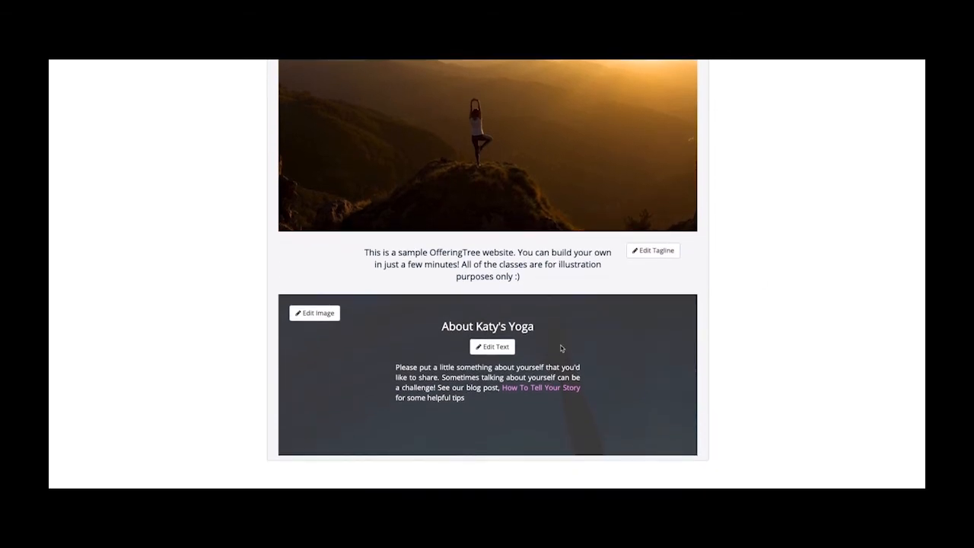
- Replace the About paragraph with the pasted text about stock photos and classes
{"action": "left_click", "coordinate": [499, 348]}
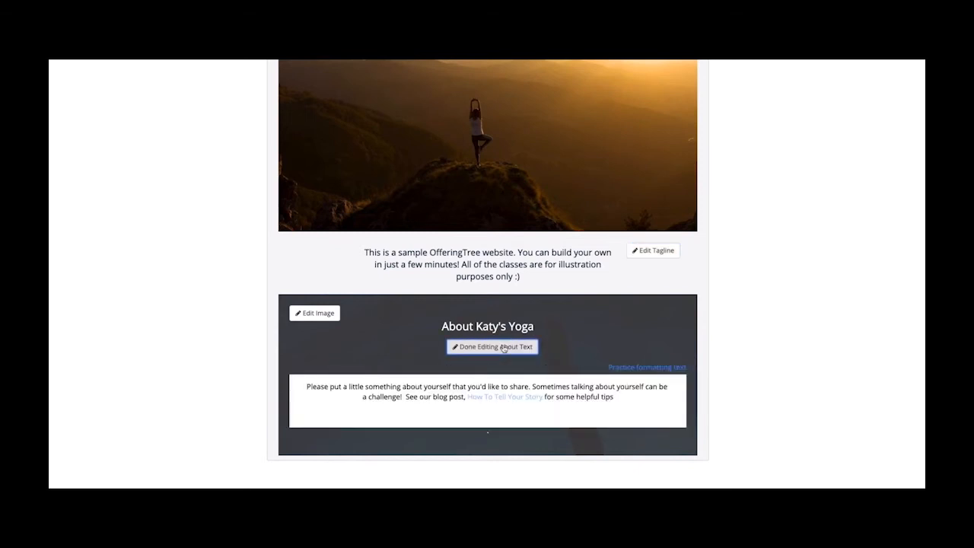
{"action": "triple_click", "coordinate": [463, 385]}
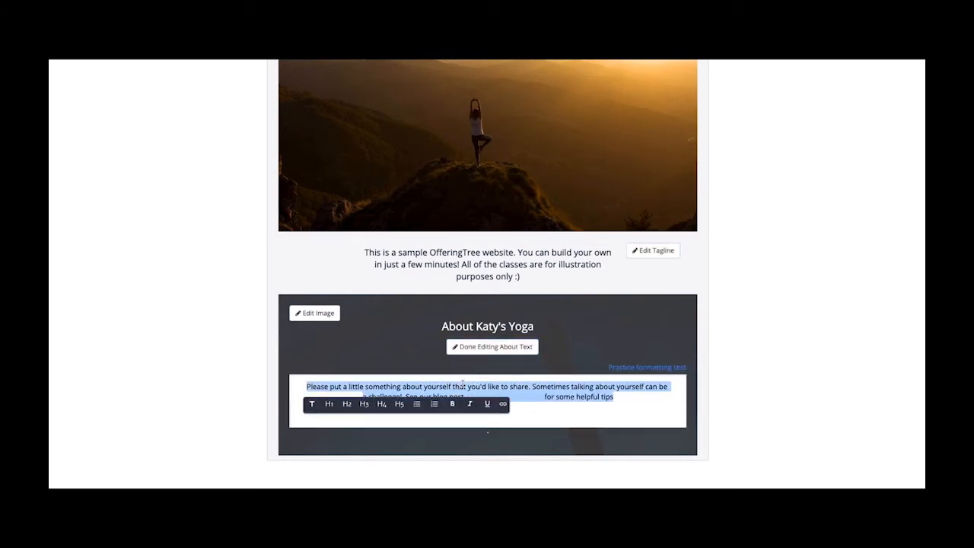
{"action": "type", "text": "Choose from attractive stock photos or add your own images to customize your site. Share information about the types of classes, training, coaching or workshops you offer. Add your schedule to the website so current and new students can find you and register for your offerings."}
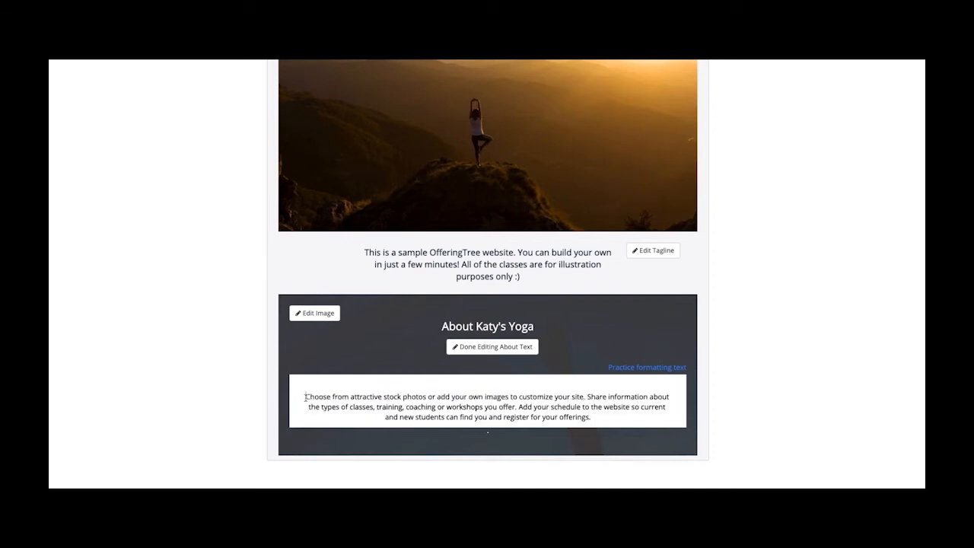
{"action": "left_click", "coordinate": [615, 407]}
{"action": "key", "text": "Return"}
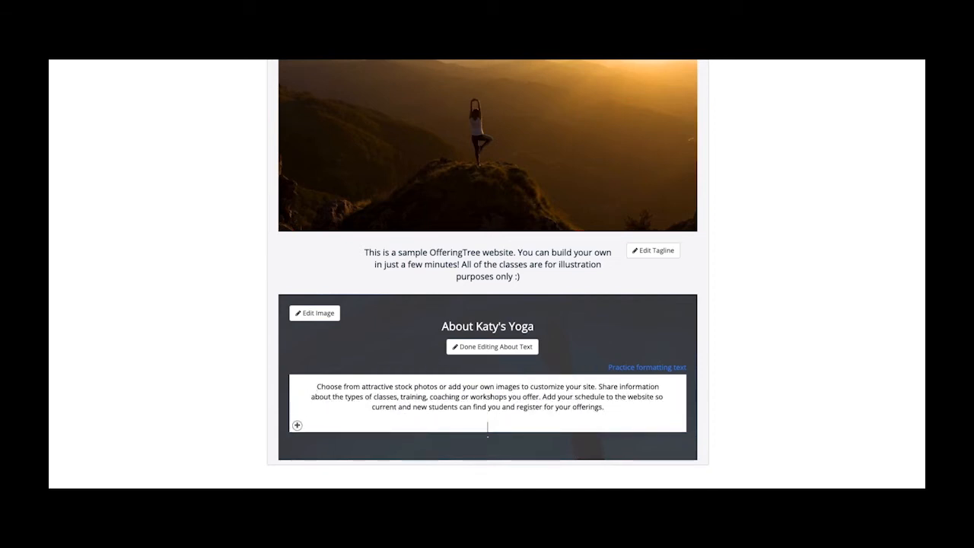
{"action": "type", "text": "Here's a link"}
{"action": "left_click_drag", "start_coordinate": [507, 427], "coordinate": [472, 427]}
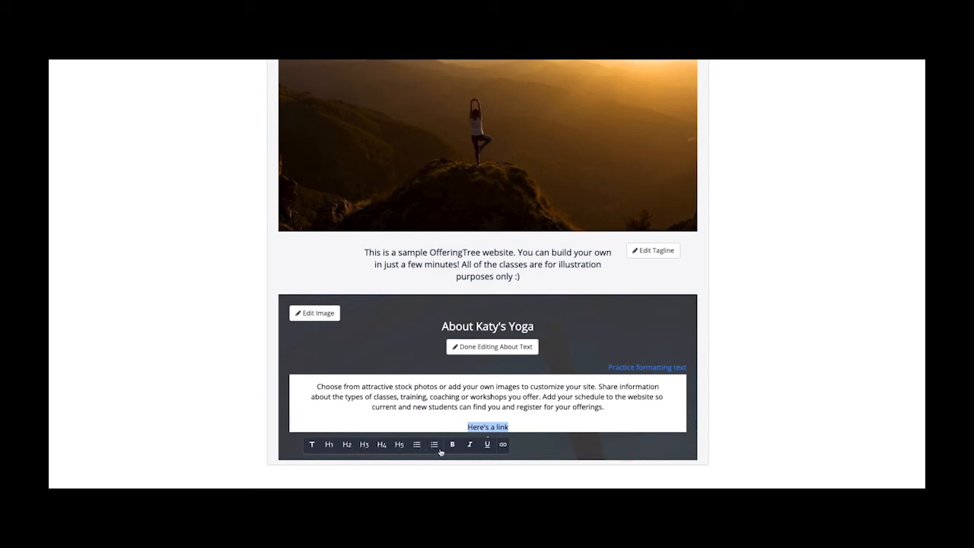
{"action": "left_click", "coordinate": [504, 447]}
{"action": "type", "text": "https://offering"}
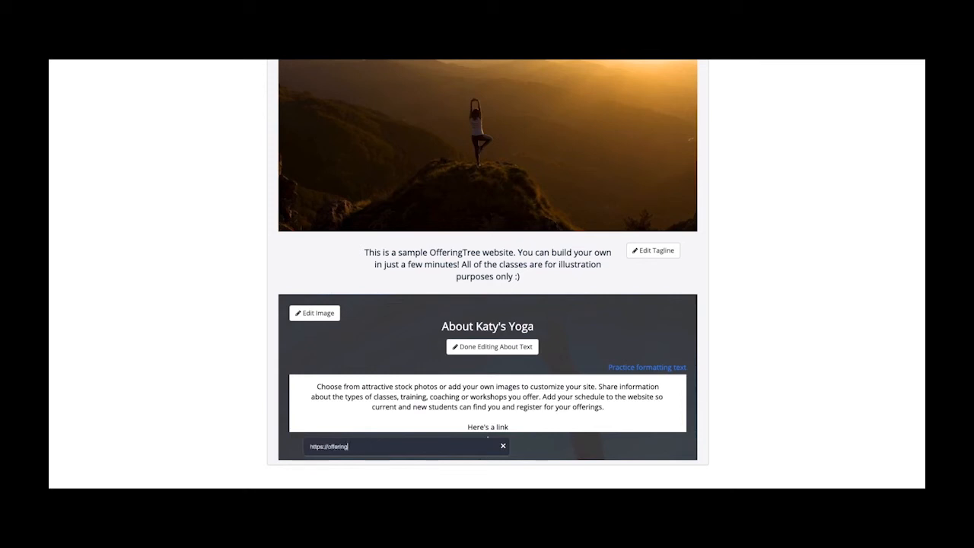
{"action": "type", "text": "tree.com"}
{"action": "key", "text": "Return"}
{"action": "left_click", "coordinate": [500, 347]}
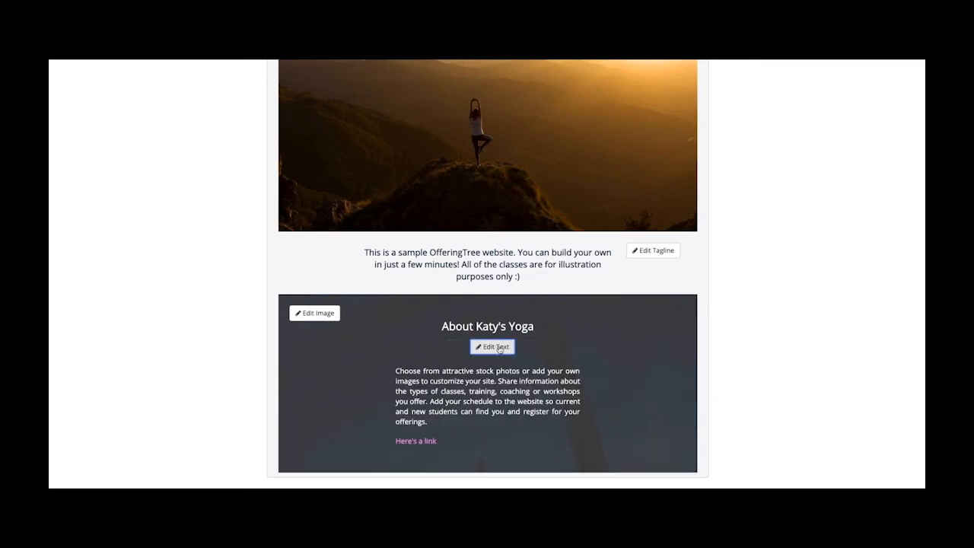
{"action": "scroll", "coordinate": [483, 390], "scroll_direction": "down", "scroll_amount": 1}
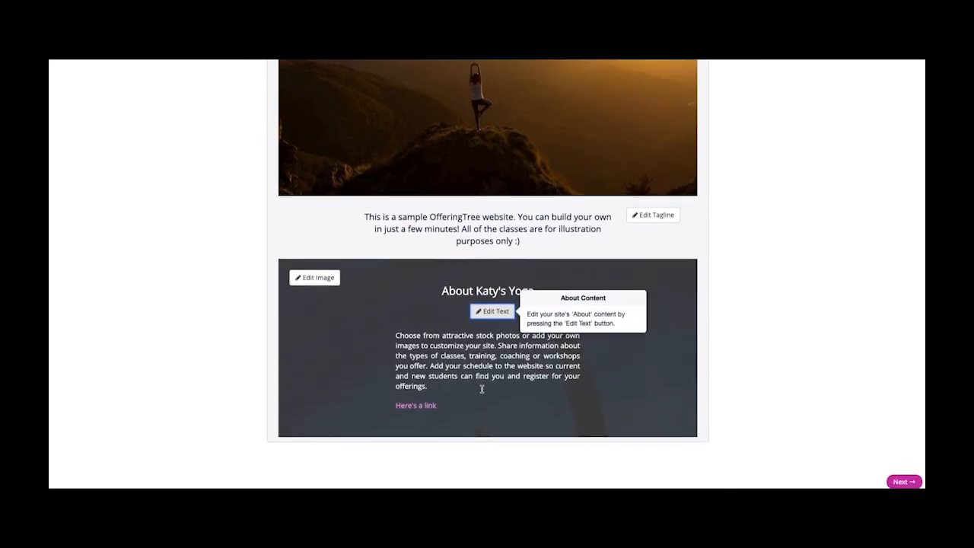
{"action": "scroll", "coordinate": [482, 389], "scroll_direction": "up", "scroll_amount": 2}
{"action": "scroll", "coordinate": [482, 390], "scroll_direction": "up", "scroll_amount": 5}
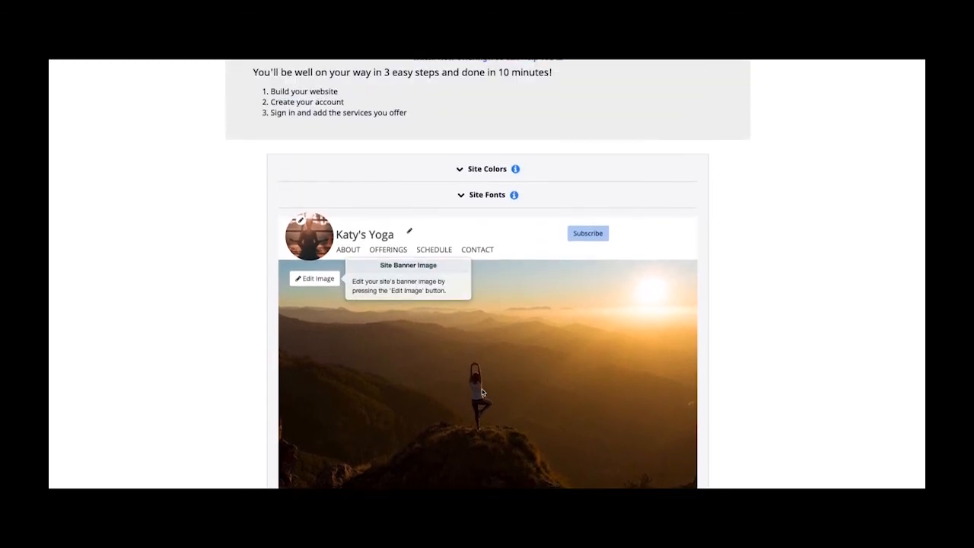
{"action": "scroll", "coordinate": [482, 390], "scroll_direction": "down", "scroll_amount": 5}
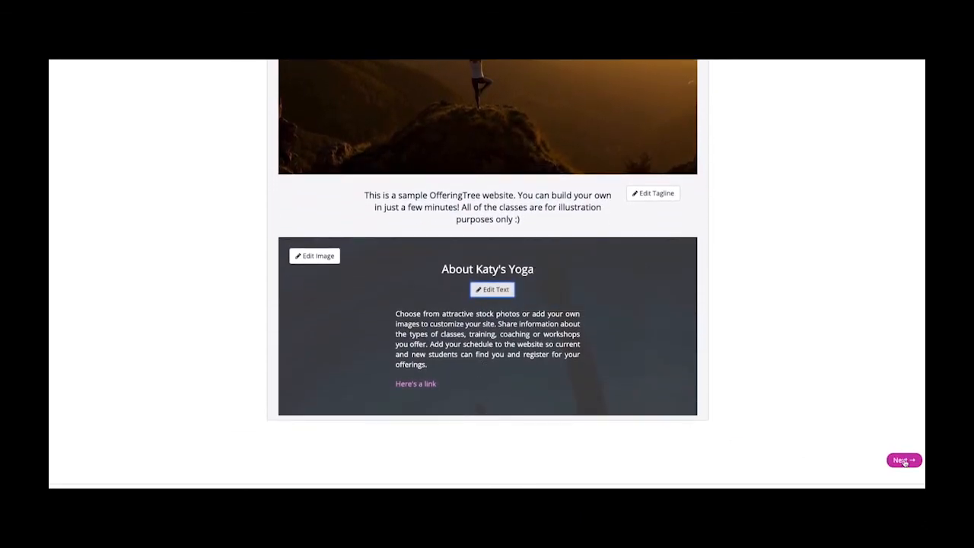
- Fill in the owner's first name, last name, e-mail and password on the signup form
{"action": "left_click", "coordinate": [903, 460]}
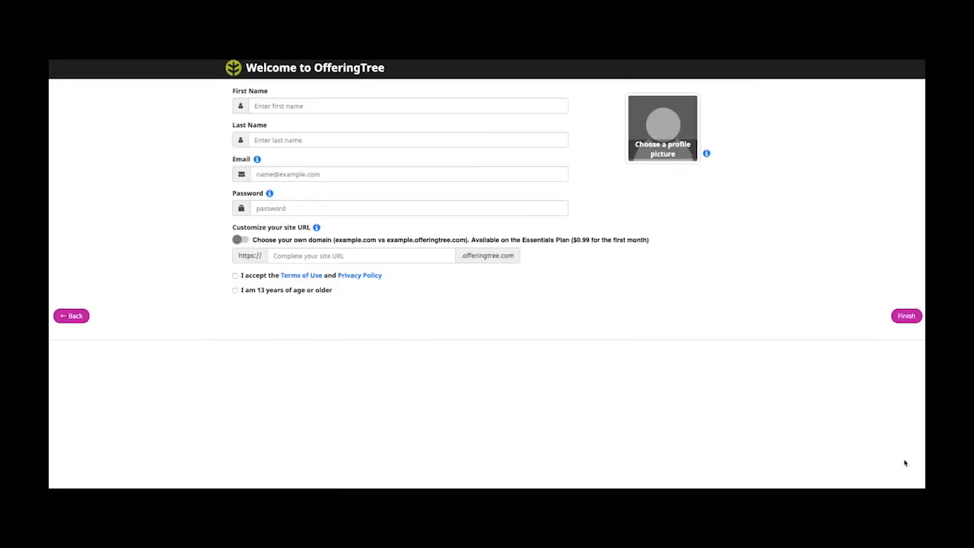
{"action": "left_click", "coordinate": [314, 109]}
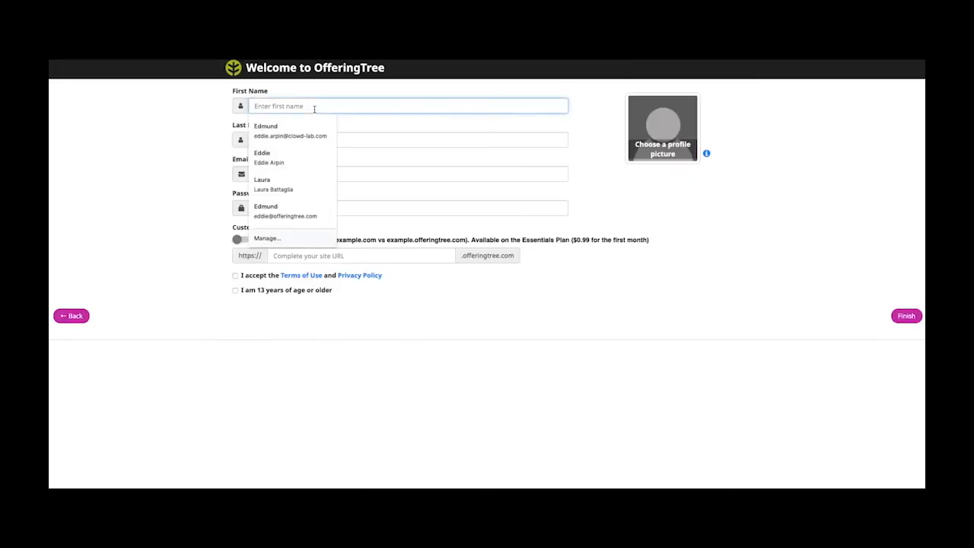
{"action": "type", "text": "Katy"}
{"action": "key", "text": "Tab"}
{"action": "type", "text": "Sa"}
{"action": "key", "text": "BackSpace"}
{"action": "key", "text": "BackSpace"}
{"action": "type", "text": "Demo"}
{"action": "key", "text": "Tab"}
{"action": "type", "text": "kat"}
{"action": "key", "text": "BackSpace"}
{"action": "key", "text": "BackSpace"}
{"action": "key", "text": "BackSpace"}
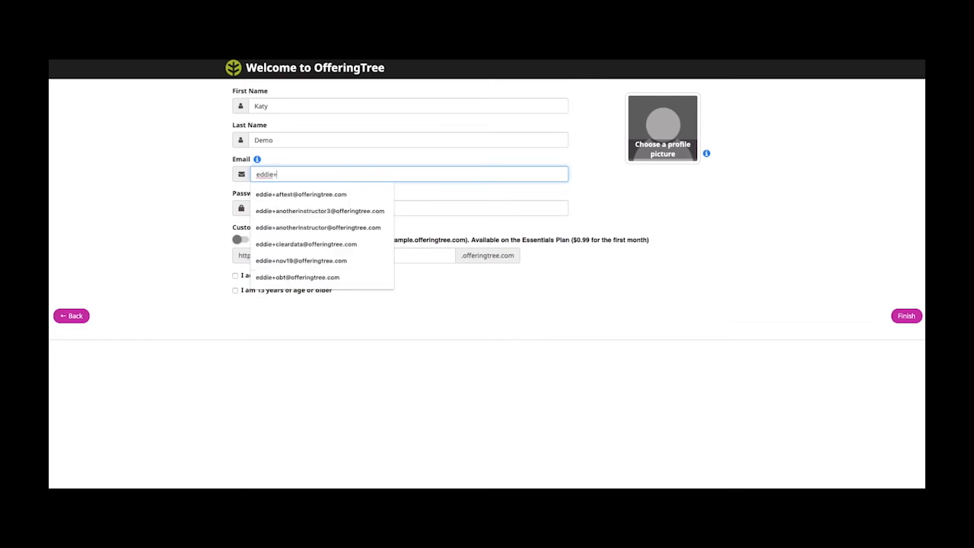
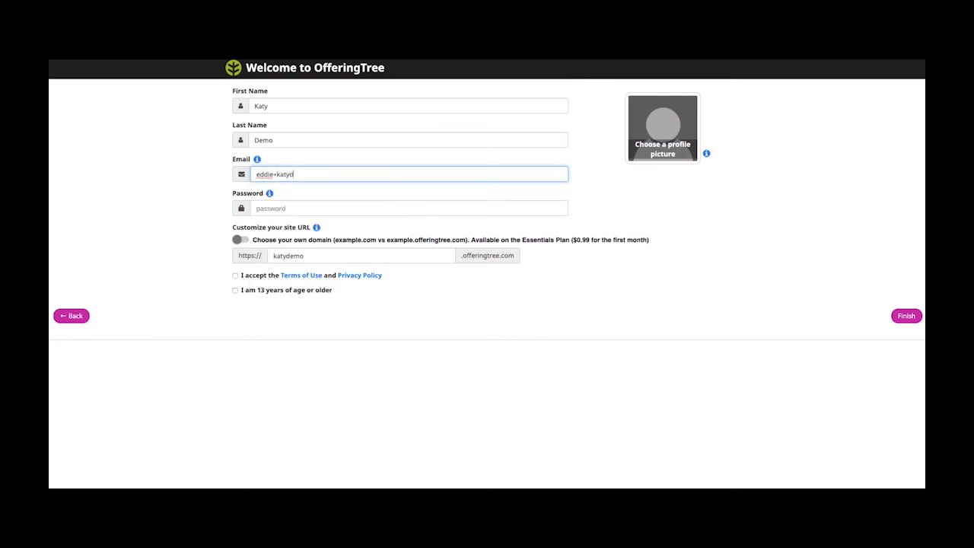
{"action": "left_click", "coordinate": [287, 208]}
{"action": "type", "text": "•••••"}
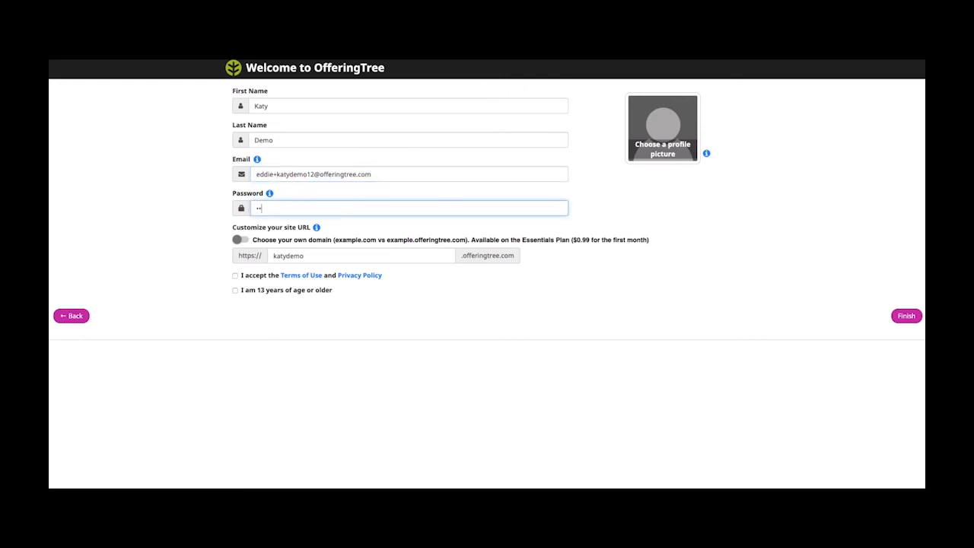
{"action": "type", "text": "•••"}
- Set the site URL to katydemosite on the free address and accept both agreements
{"action": "left_click", "coordinate": [317, 257]}
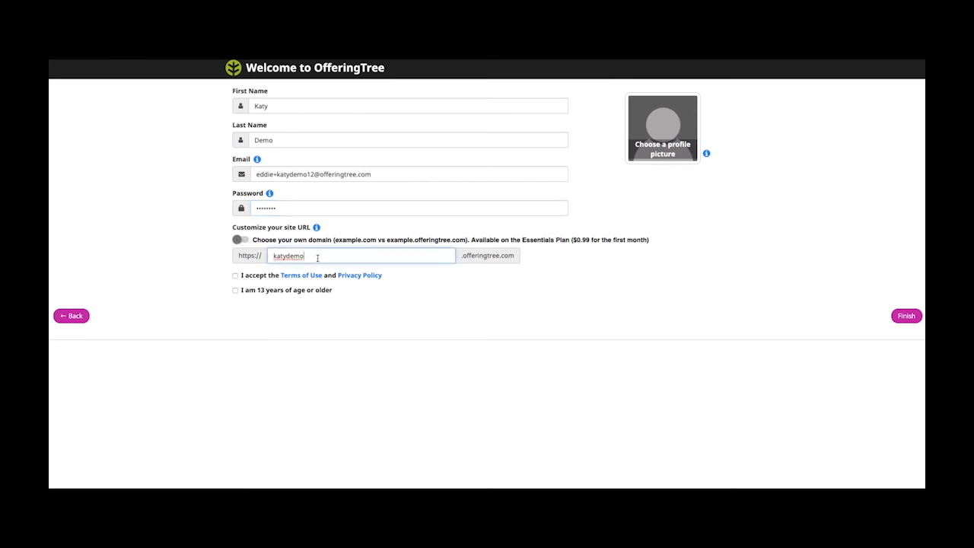
{"action": "type", "text": "site"}
{"action": "left_click", "coordinate": [241, 241]}
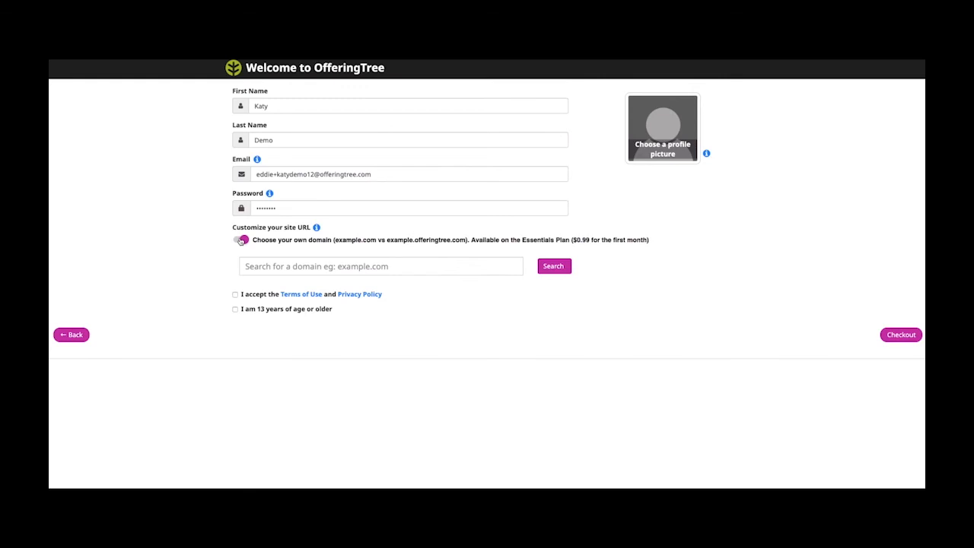
{"action": "left_click", "coordinate": [240, 241]}
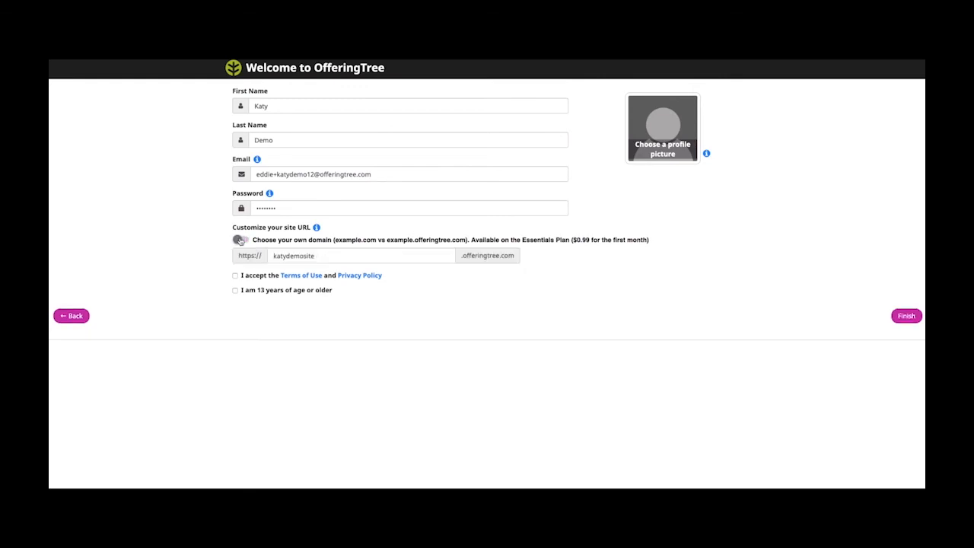
{"action": "left_click", "coordinate": [236, 276]}
{"action": "left_click", "coordinate": [236, 290]}
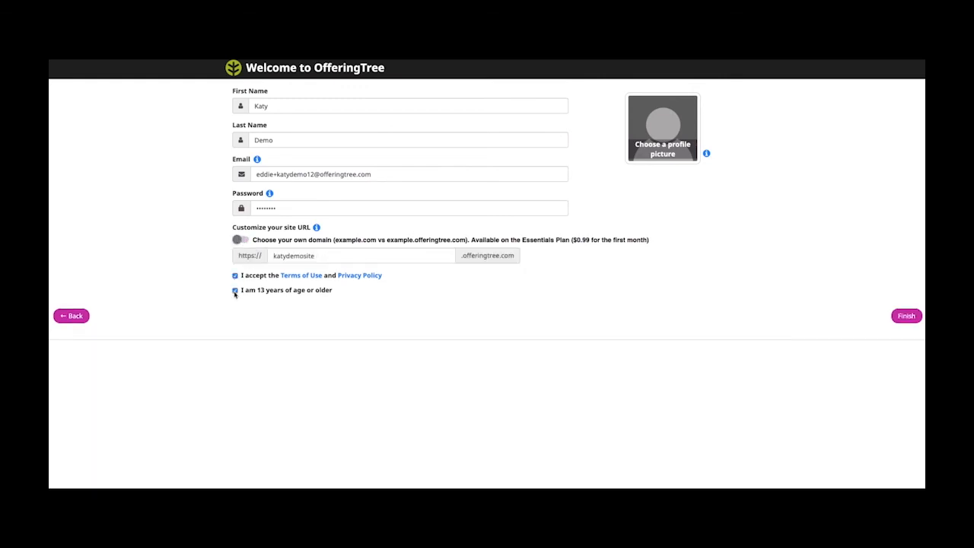
- Set restorative_yoga_2 as the profile picture and finish creating the account
{"action": "left_click", "coordinate": [659, 153]}
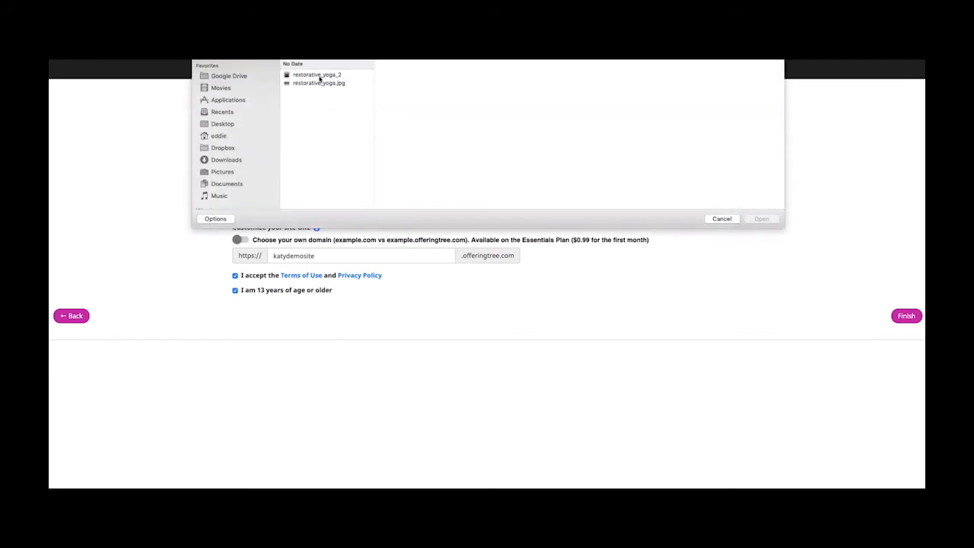
{"action": "left_click", "coordinate": [317, 74]}
{"action": "left_click", "coordinate": [765, 220]}
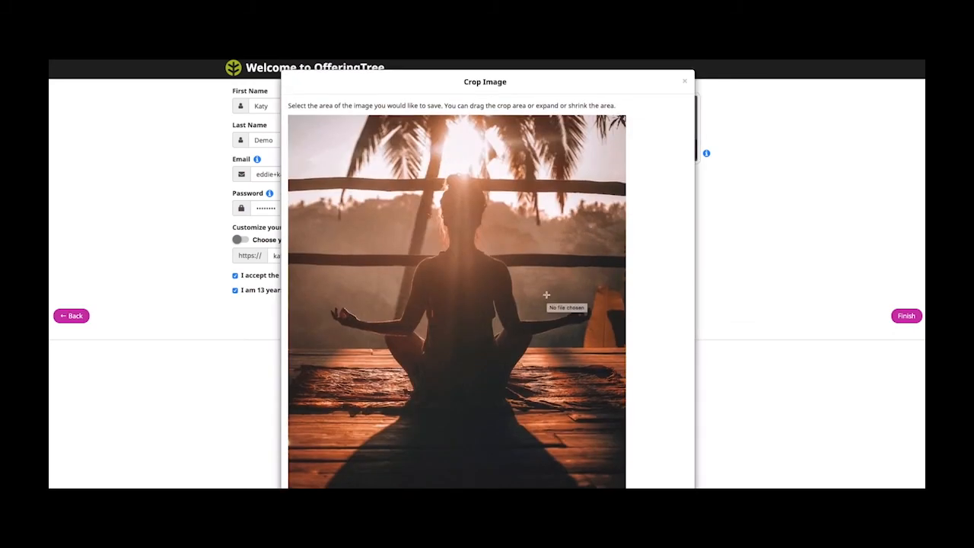
{"action": "scroll", "coordinate": [547, 297], "scroll_direction": "down", "scroll_amount": 2}
{"action": "left_click", "coordinate": [656, 464]}
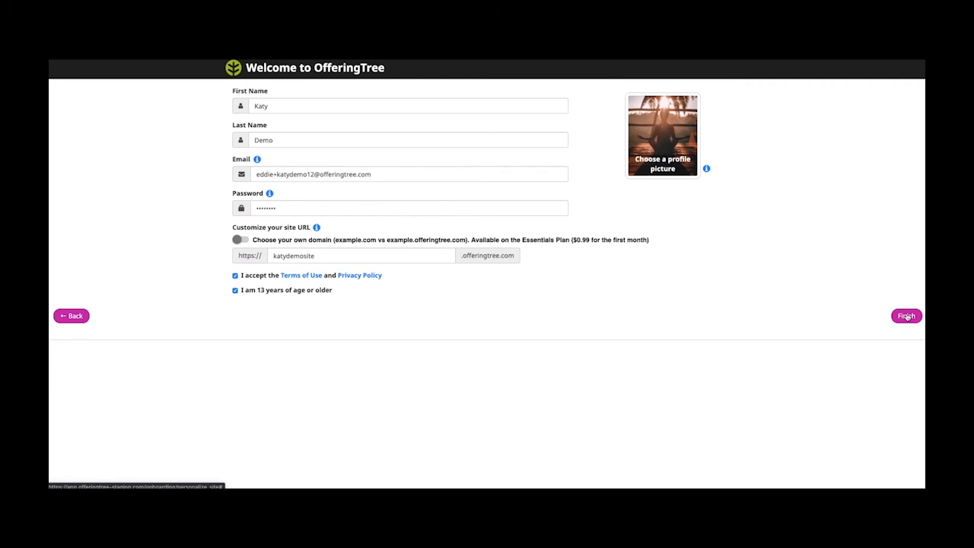
{"action": "left_click", "coordinate": [907, 316]}
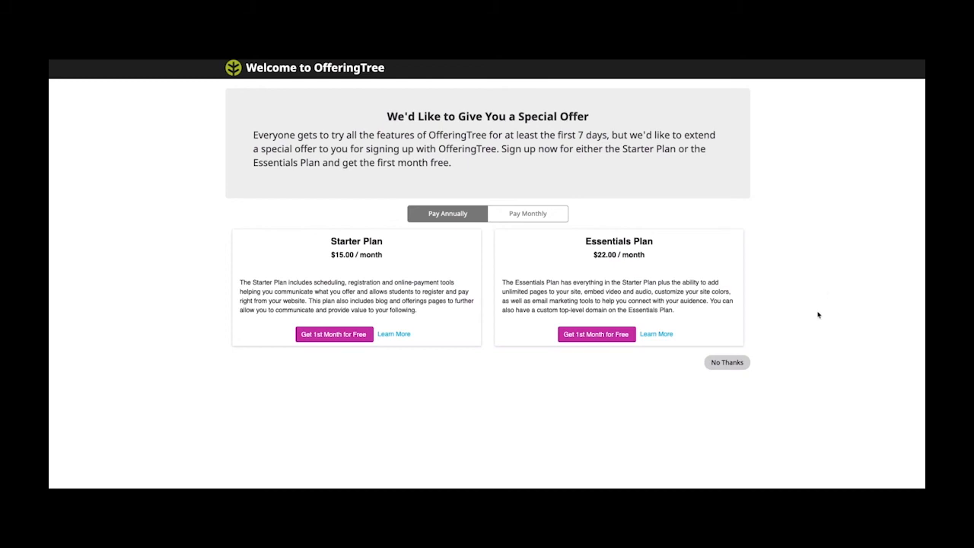
- Decline the paid plan offer with No Thanks to load the new Katy's Yoga site
{"action": "left_click", "coordinate": [737, 368]}
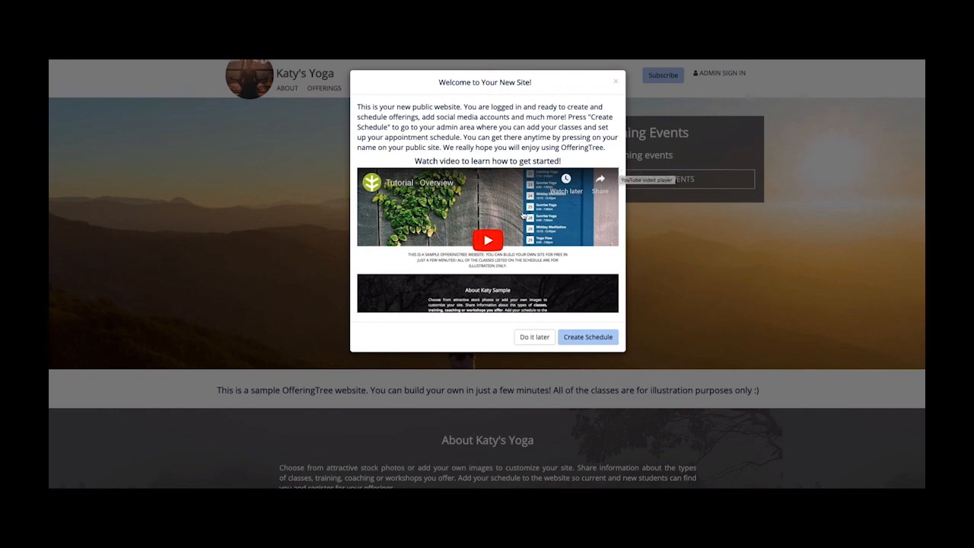
- Postpone the welcome tutorial video with Do it later
{"action": "left_click", "coordinate": [534, 337]}
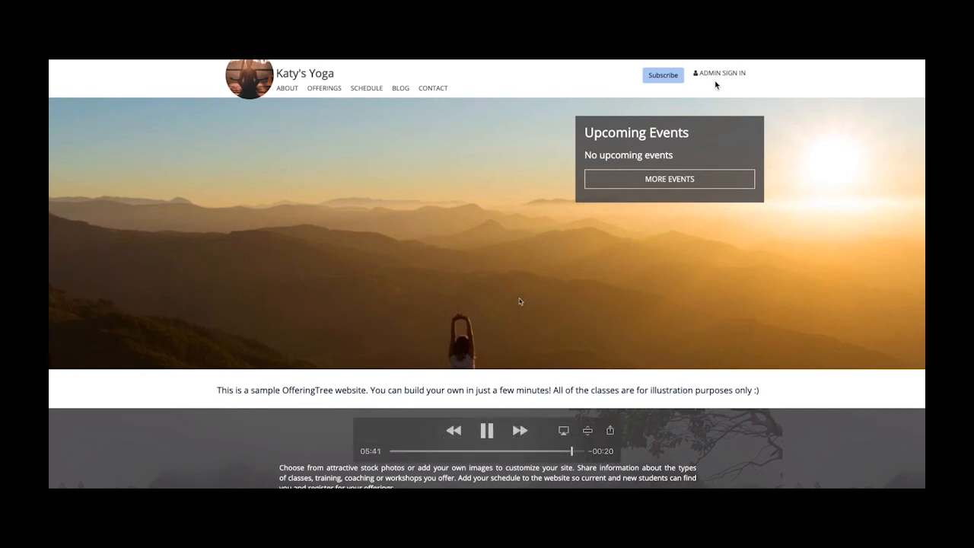